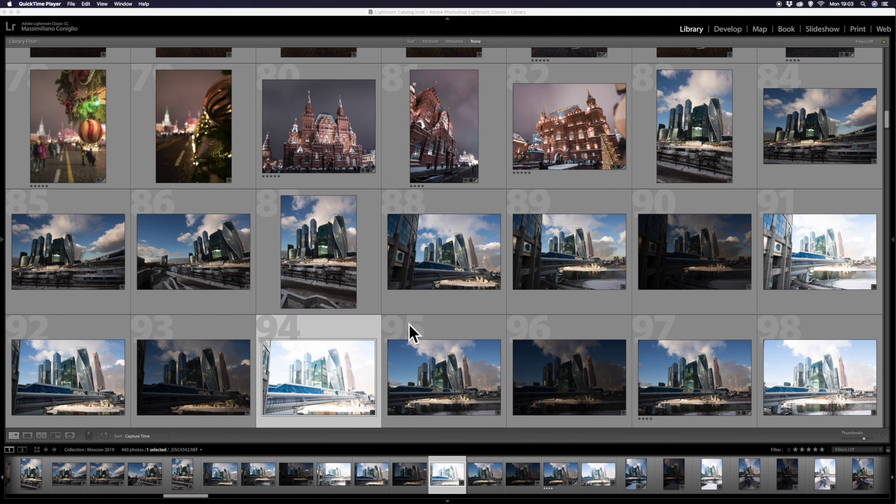
- Merge the three bracketed Moscow City exposures into an auto-aligned HDR with Auto Settings off
left_click(545, 330, "super")
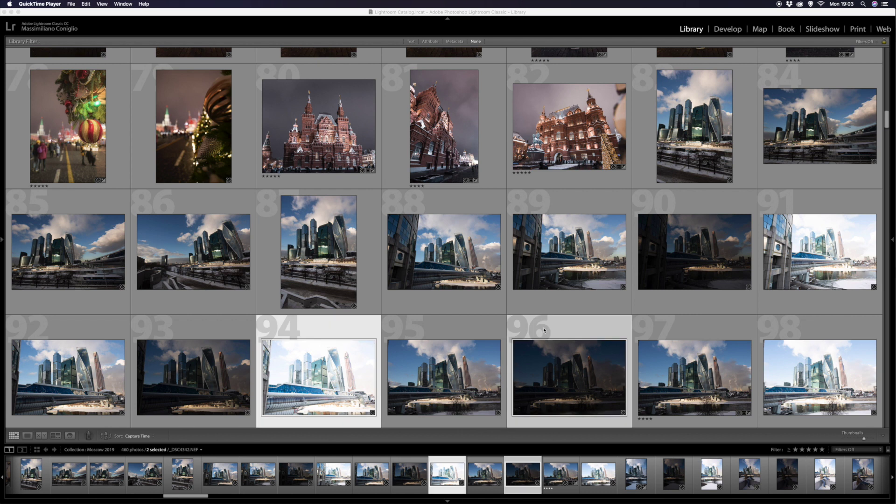
left_click(467, 331, "super")
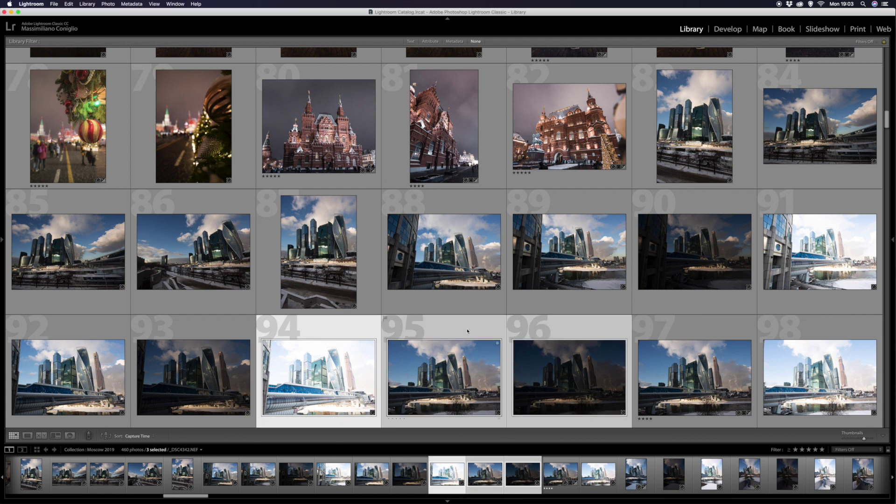
right_click(467, 331)
mouse_move(489, 346)
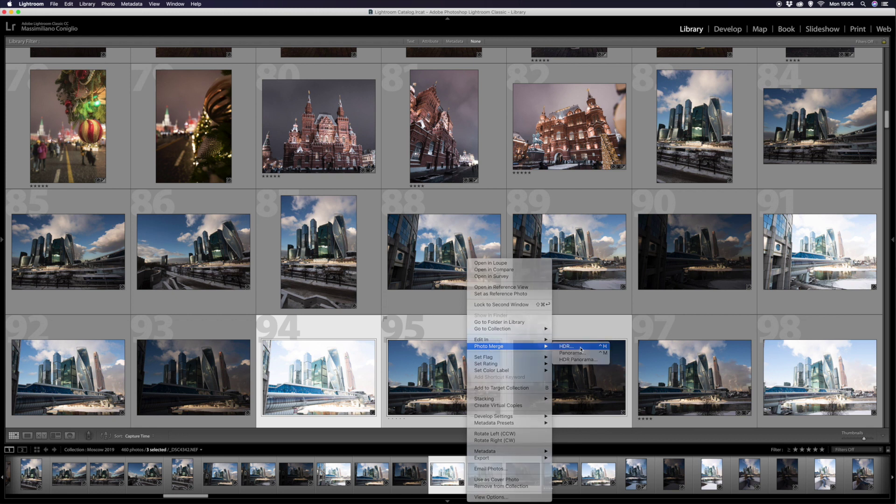
left_click(581, 349)
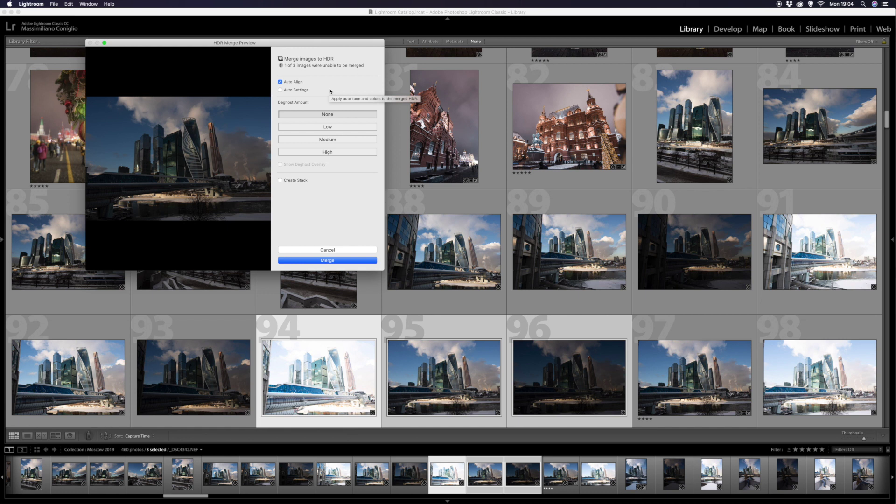
left_click(298, 91)
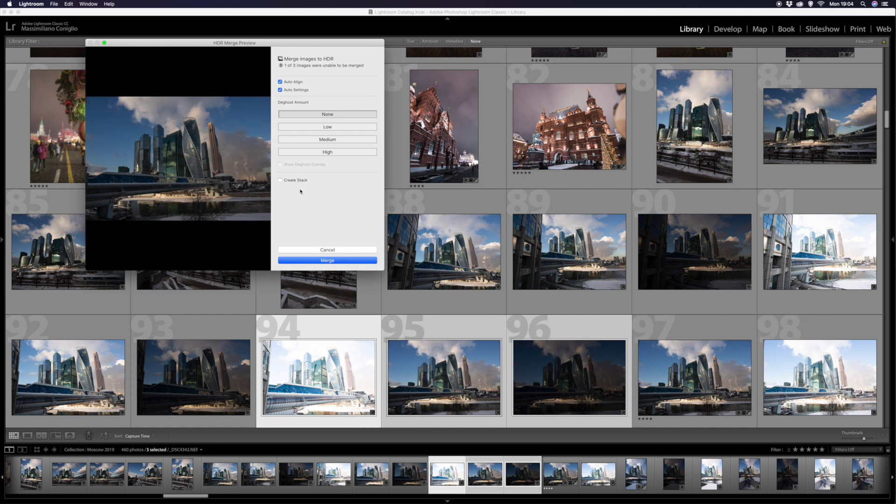
left_click(300, 90)
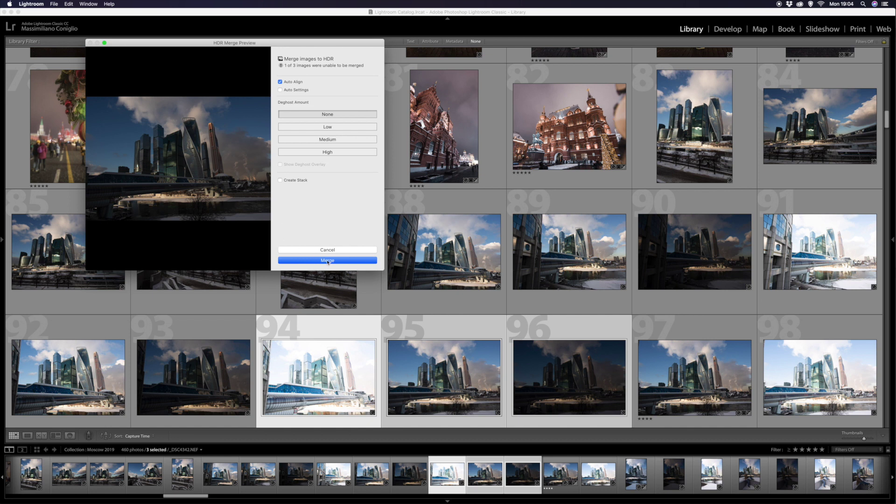
left_click(334, 259)
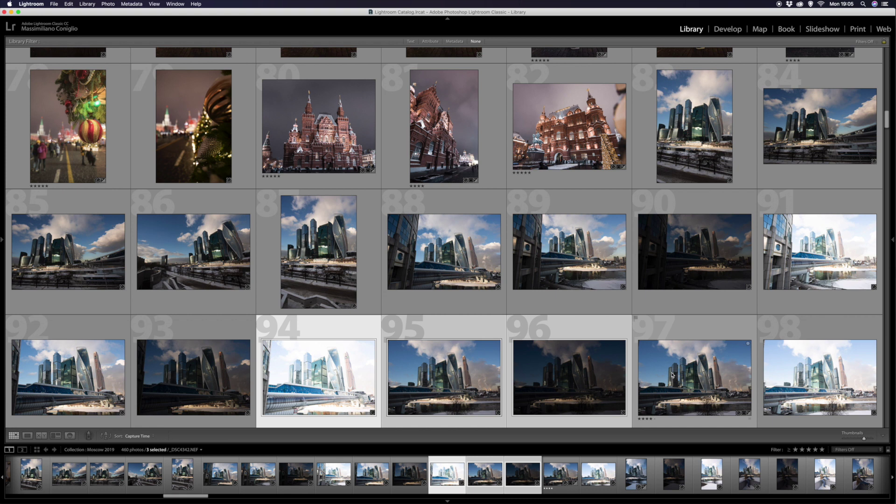
- Open the merged HDR photo in Develop with the left panel and filmstrip hidden
left_click(694, 377)
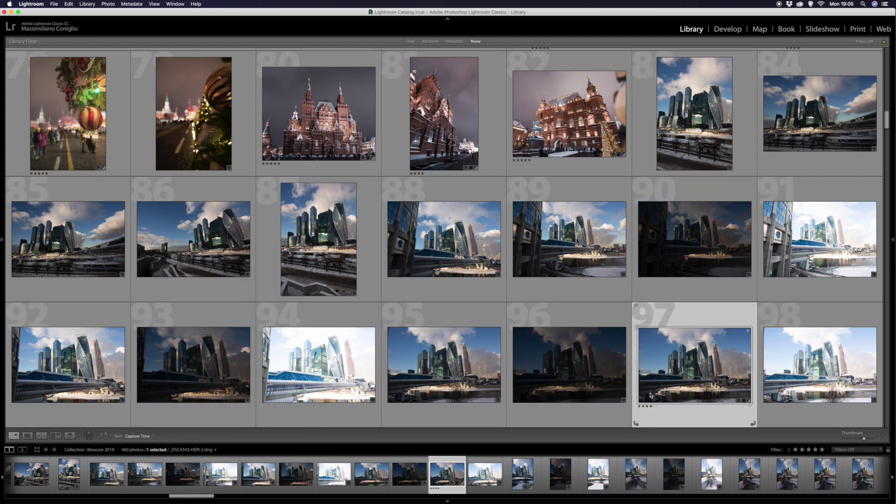
left_click(723, 29)
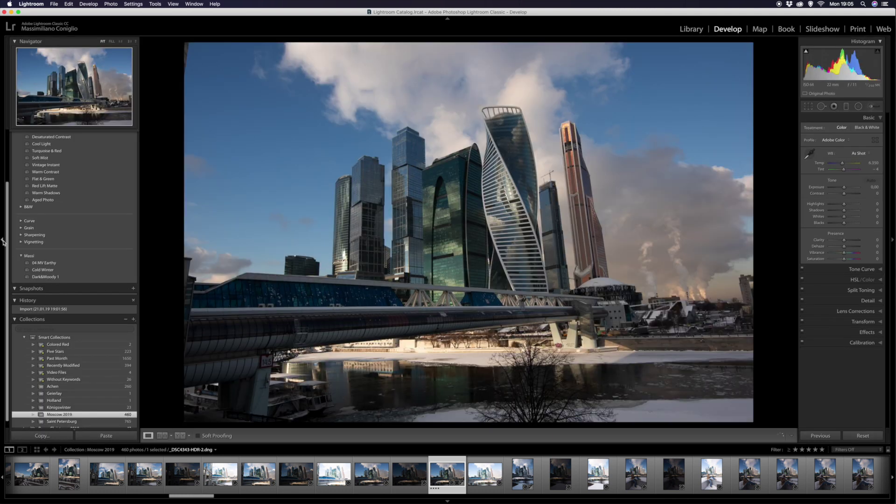
left_click(3, 241)
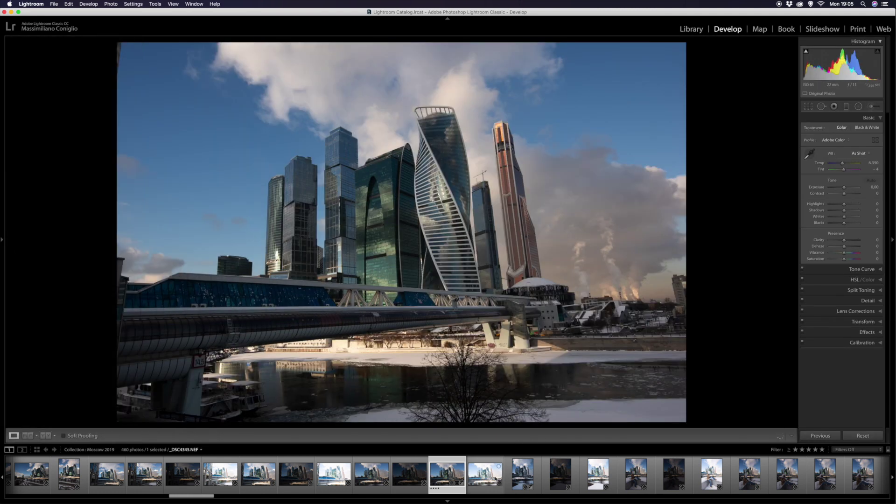
left_click(447, 501)
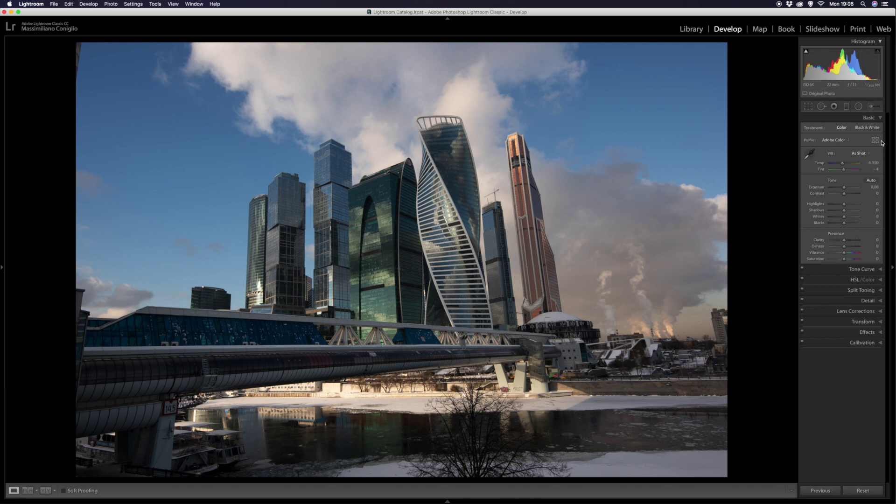
- Convert to Black & White with Shadows +43, Highlights -100, Whites +53 and Blacks -53
left_click(867, 127)
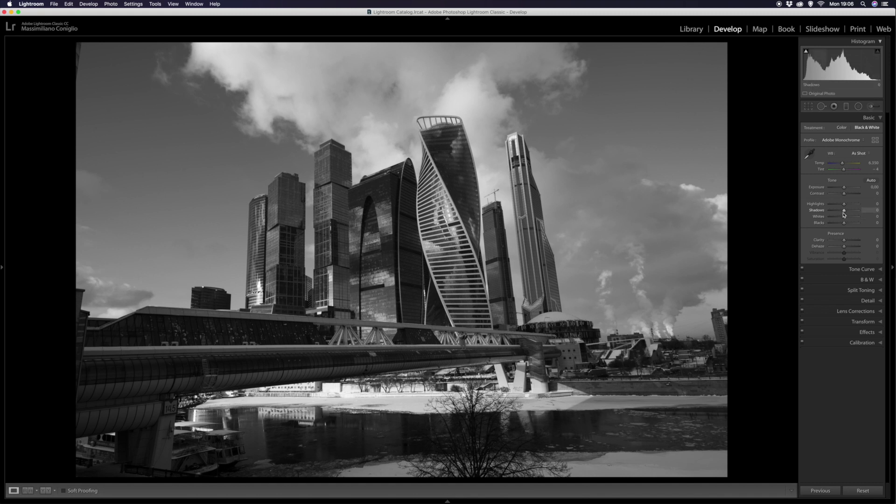
left_click_drag(844, 213, 850, 213)
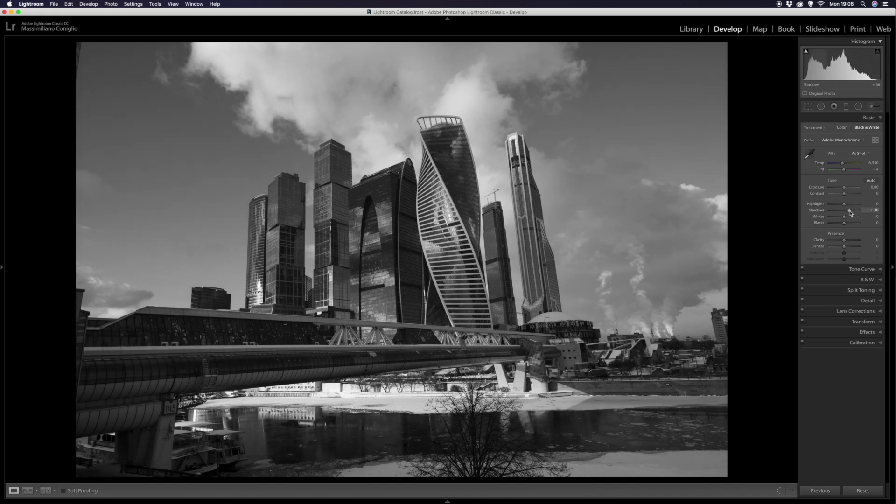
left_click_drag(850, 213, 830, 206)
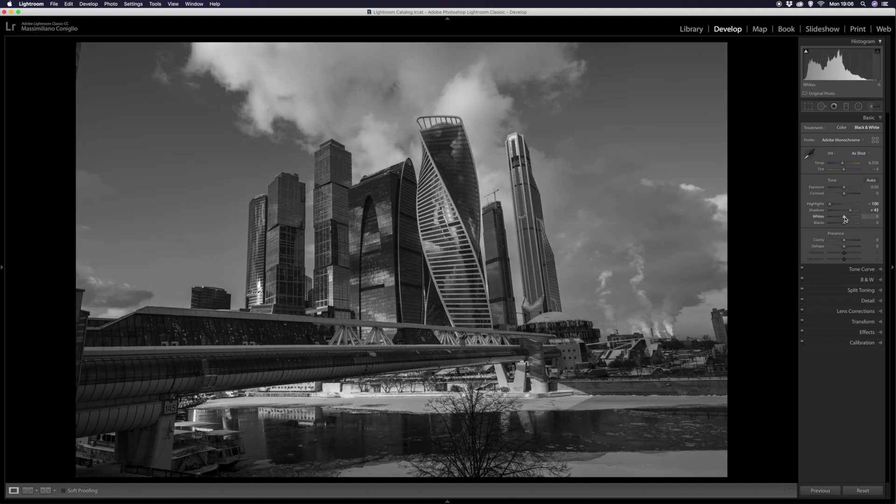
left_click_drag(845, 218, 853, 218)
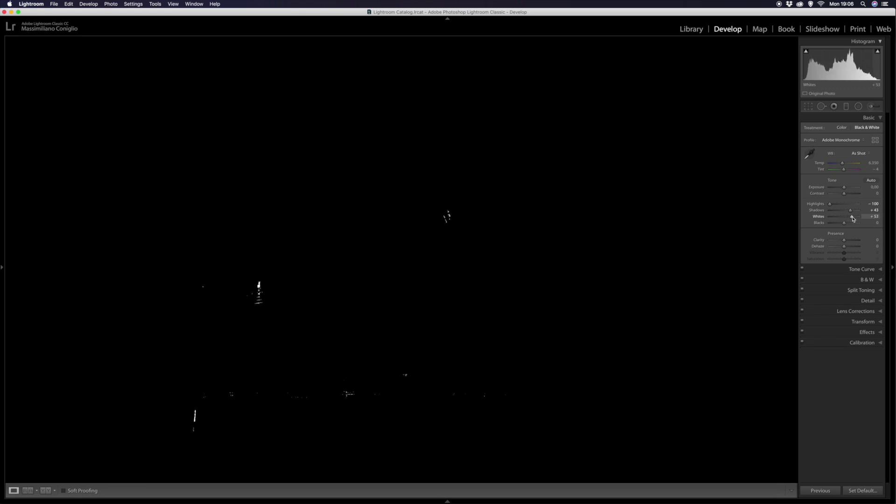
left_click_drag(853, 218, 853, 219)
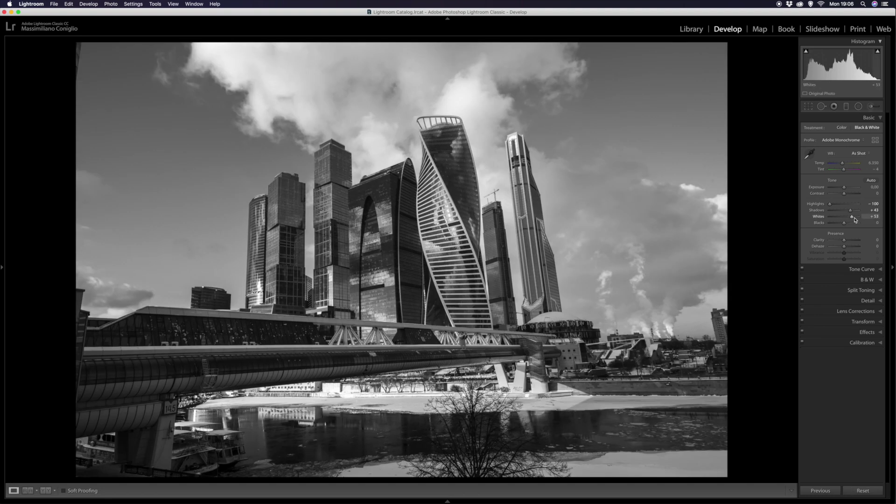
left_click(852, 218, "alt")
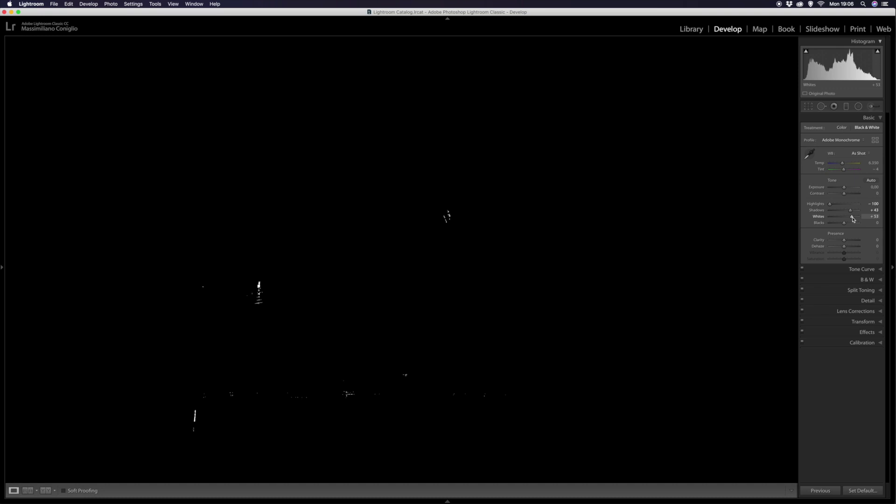
left_click_drag(853, 218, 837, 226)
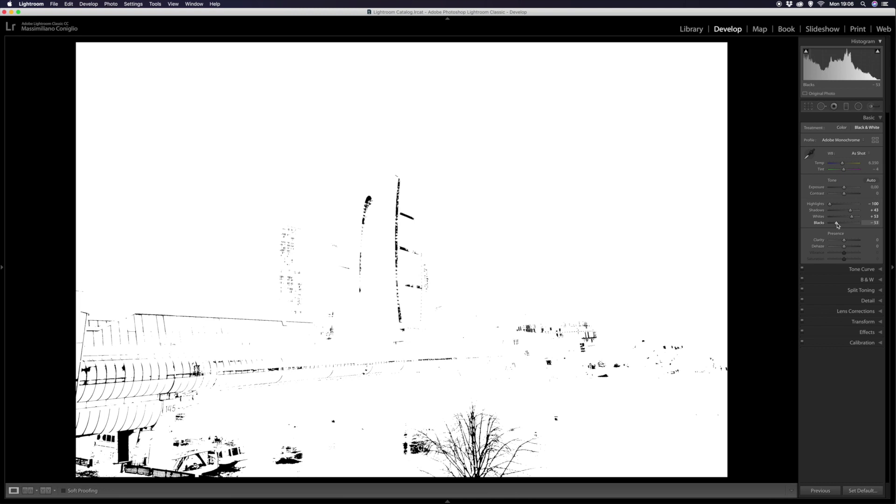
left_click_drag(837, 225, 838, 225)
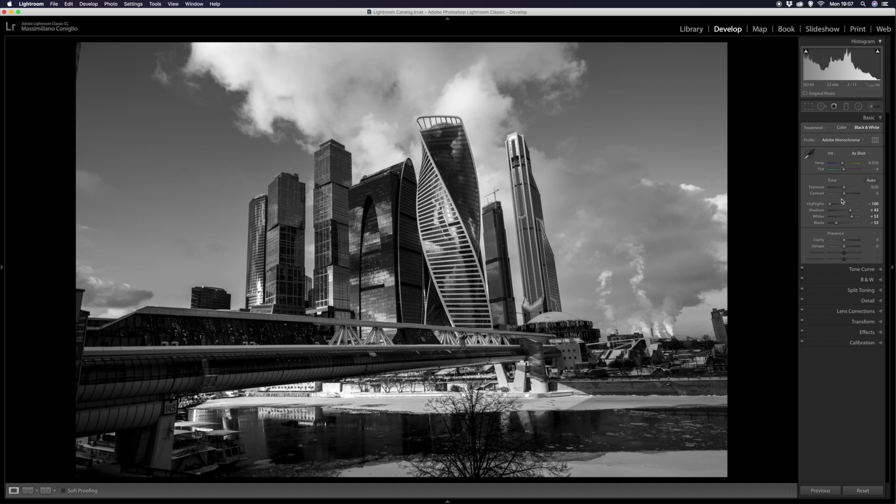
- Set Contrast to +10, Clarity to +19 and Exposure to +0.25 in the Basic panel
left_click_drag(844, 195, 847, 195)
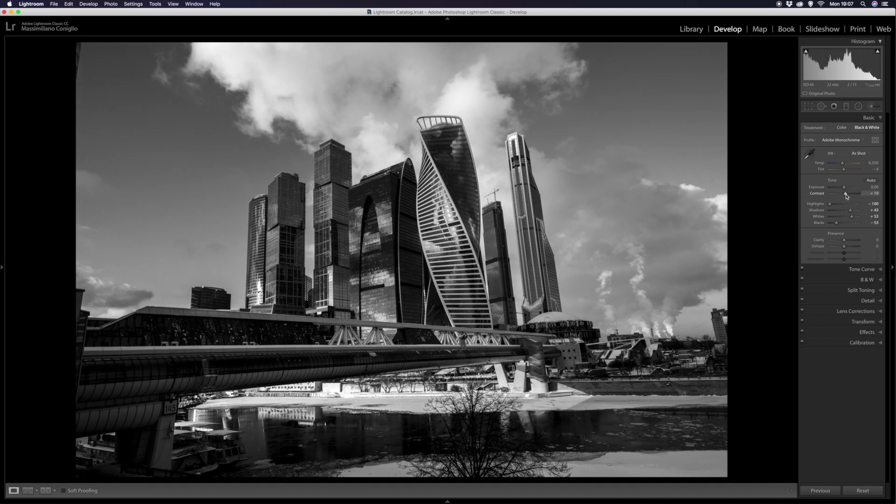
left_click_drag(845, 241, 848, 242)
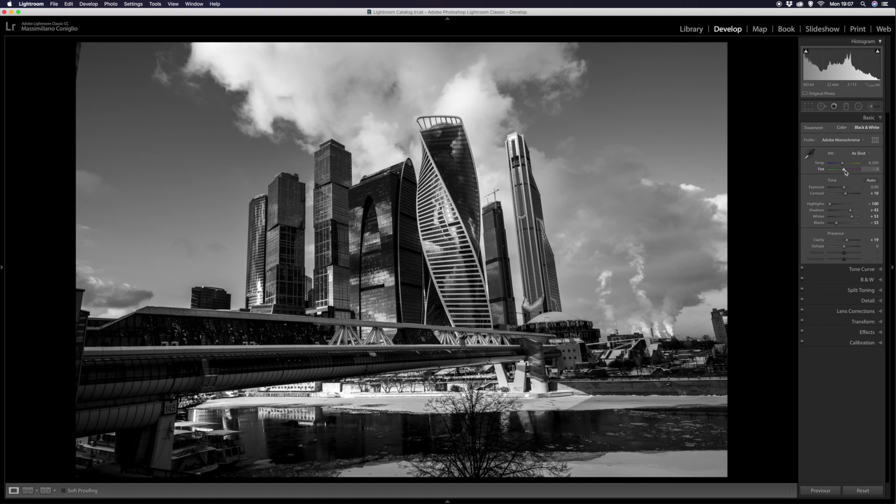
left_click_drag(846, 190, 847, 189)
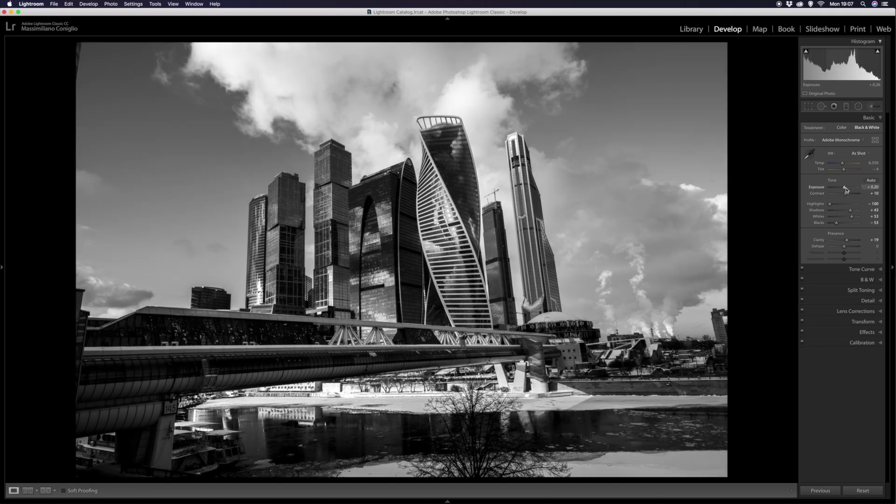
left_click_drag(845, 190, 846, 189)
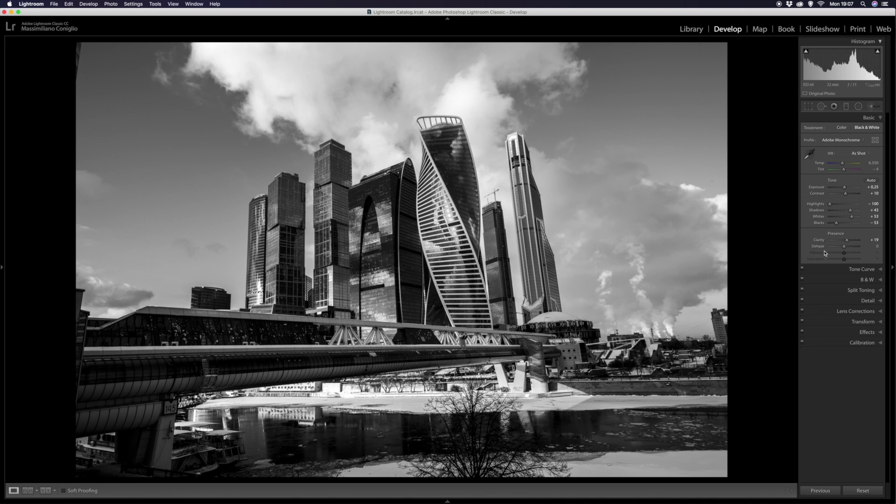
- In the B&W mix, set Blue about -32, Yellow +49, Purple +53 and reset Magenta to 0
left_click(872, 117)
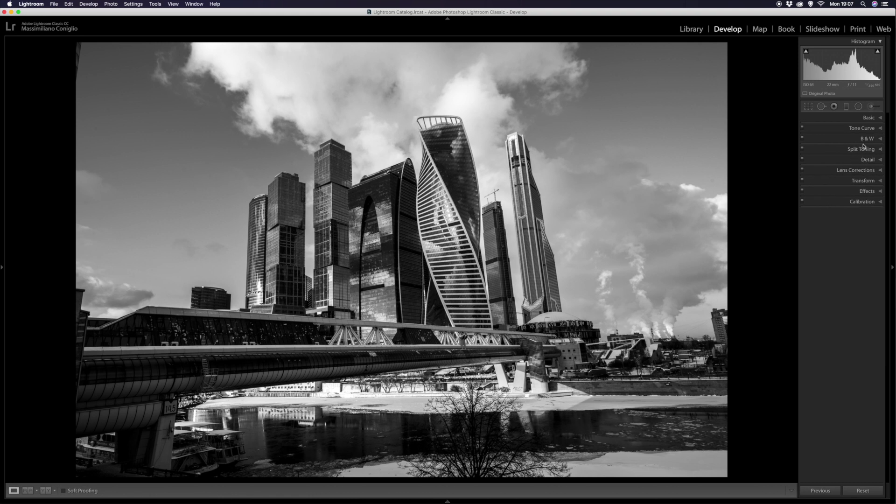
left_click(869, 139)
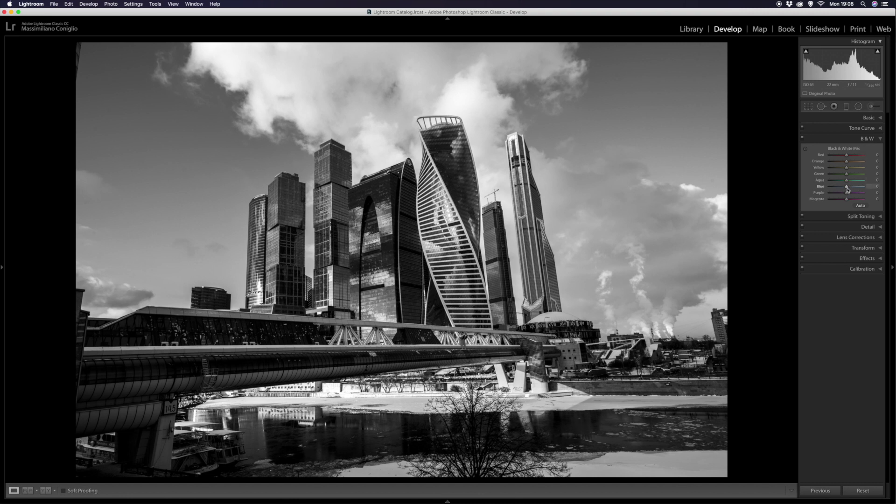
left_click_drag(846, 186, 842, 188)
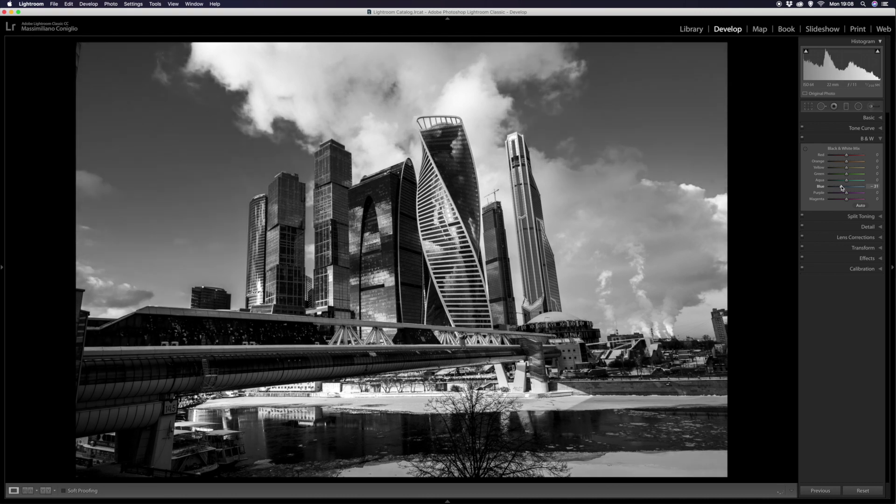
left_click_drag(843, 188, 843, 188)
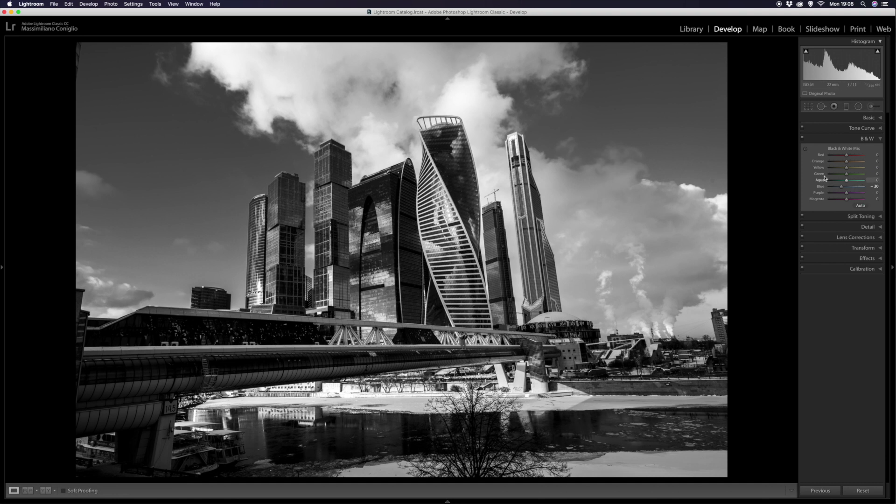
mouse_move(843, 188)
left_mouse_down()
mouse_move(842, 200)
mouse_move(874, 199)
mouse_move(855, 194)
mouse_move(854, 169)
left_mouse_up()
double_click(828, 199)
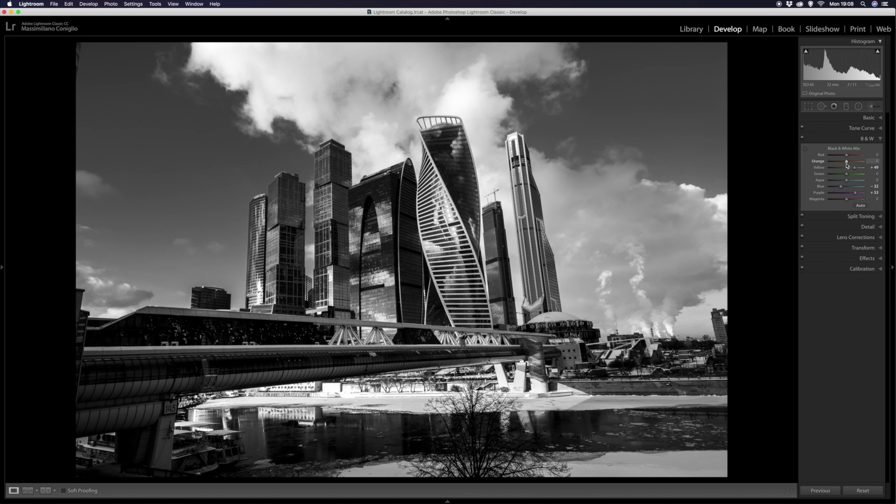
- Test the Orange slider across its range, then reset Orange to 0
left_click_drag(848, 163, 845, 163)
mouse_move(844, 162)
left_mouse_down()
mouse_move(853, 163)
mouse_move(831, 163)
left_mouse_up()
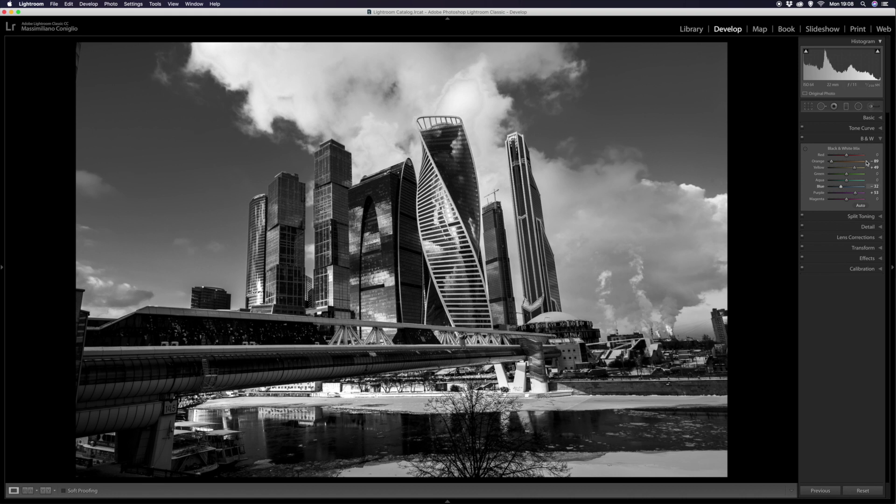
left_click_drag(831, 162, 852, 166)
double_click(817, 161)
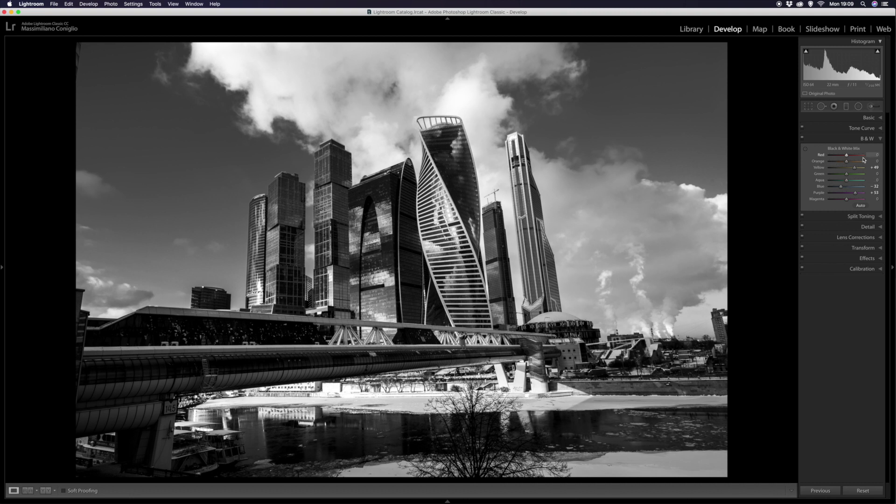
- Enable lens profile corrections and apply Upright Auto to straighten the converging verticals
left_click(872, 139)
left_click(846, 171)
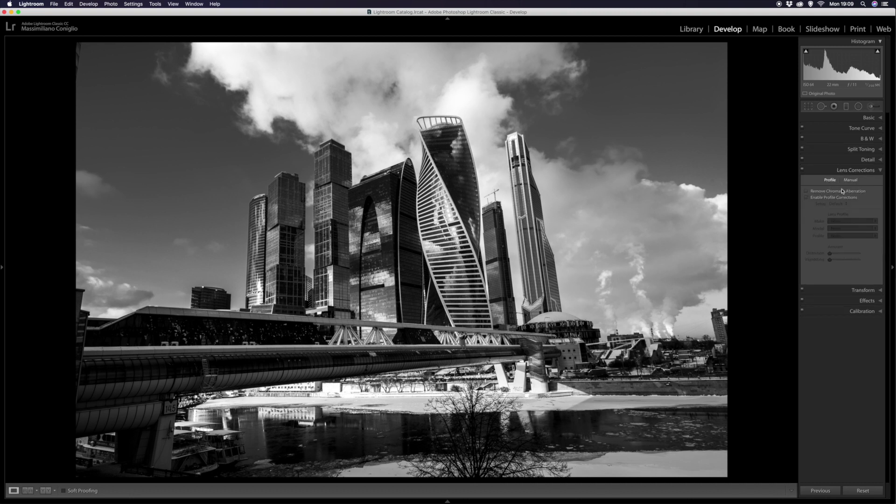
left_click(831, 198)
left_click(881, 170)
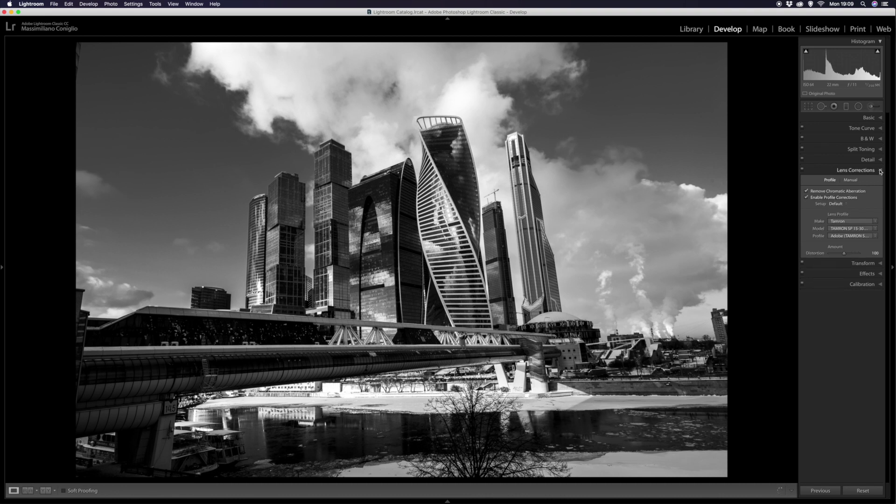
left_click(867, 181)
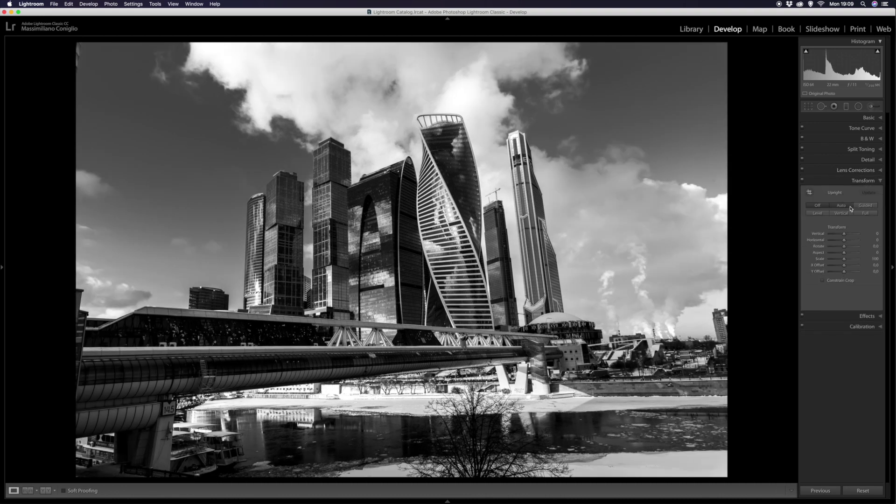
left_click(849, 206)
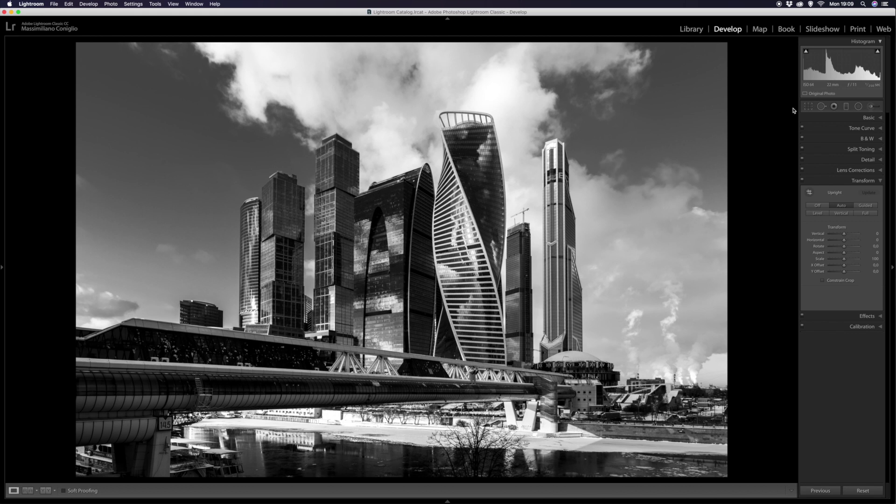
- Crop the photo tighter, trimming sky from the top and a sliver from the right
left_click(809, 109)
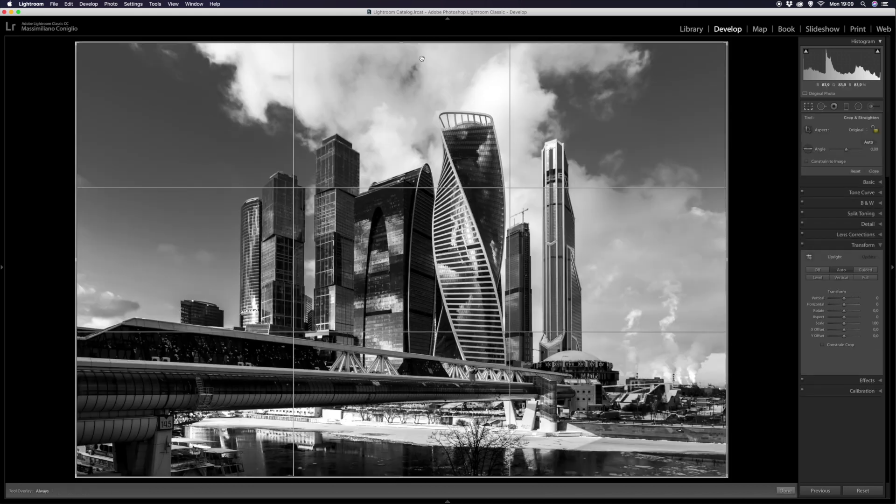
left_click_drag(403, 42, 402, 70)
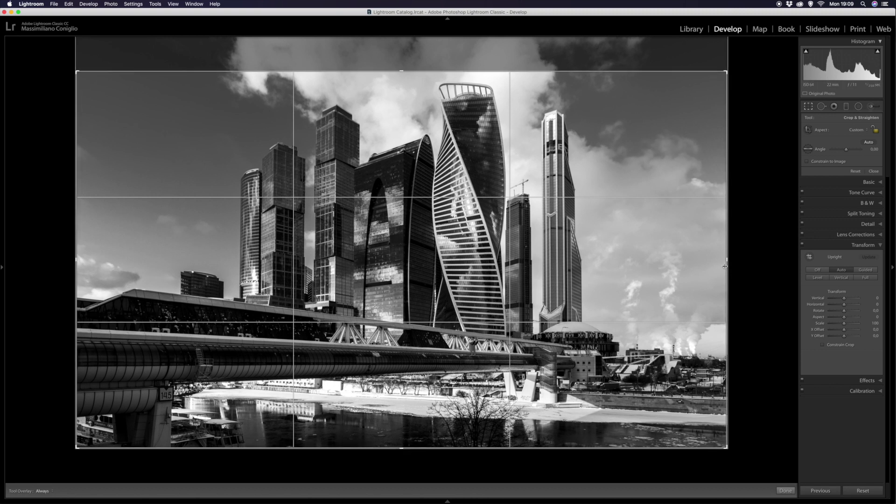
left_click_drag(726, 261, 718, 261)
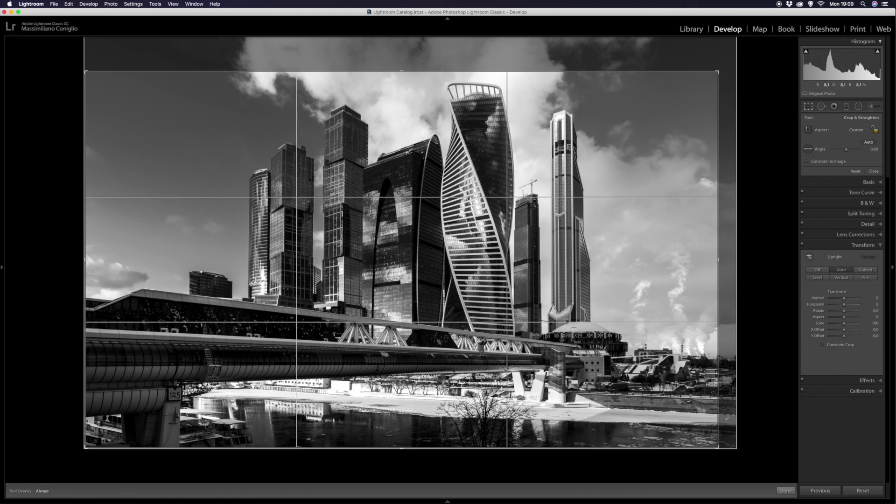
left_click(785, 490)
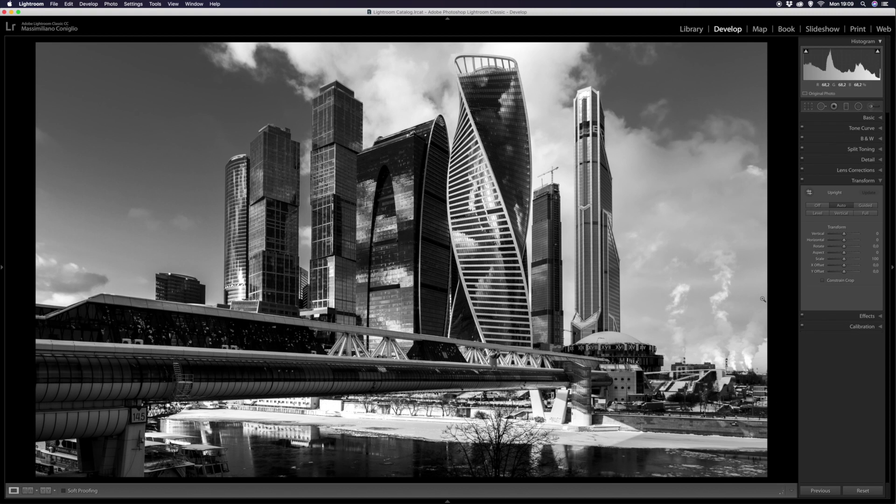
- Set Sharpening Amount 90, Masking 60 and Luminance noise reduction 11 in the Detail panel
left_click(865, 181)
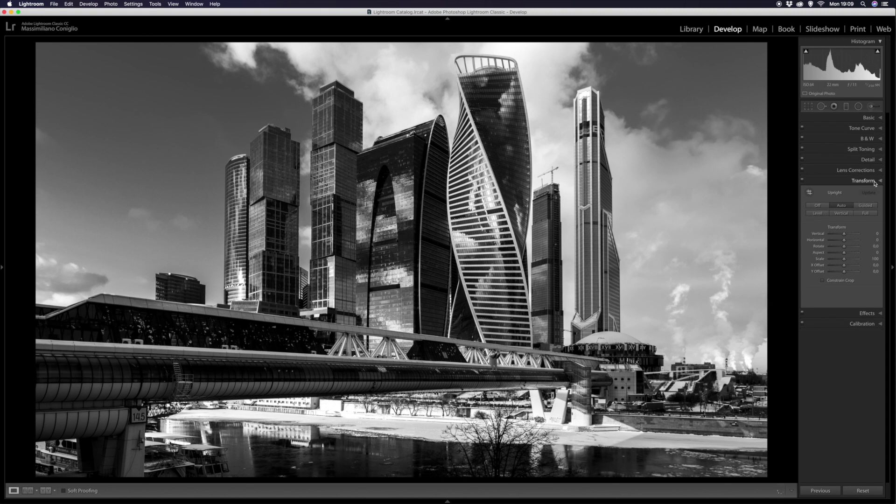
left_click(868, 160)
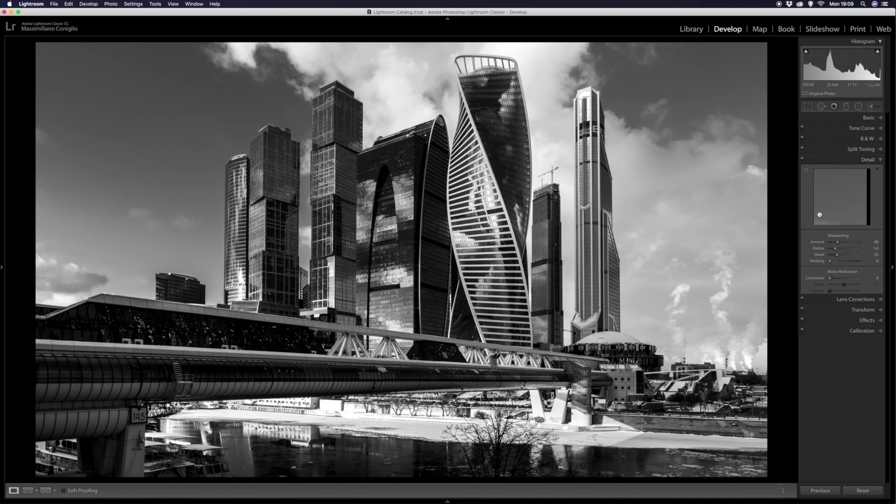
left_click_drag(839, 243, 847, 244)
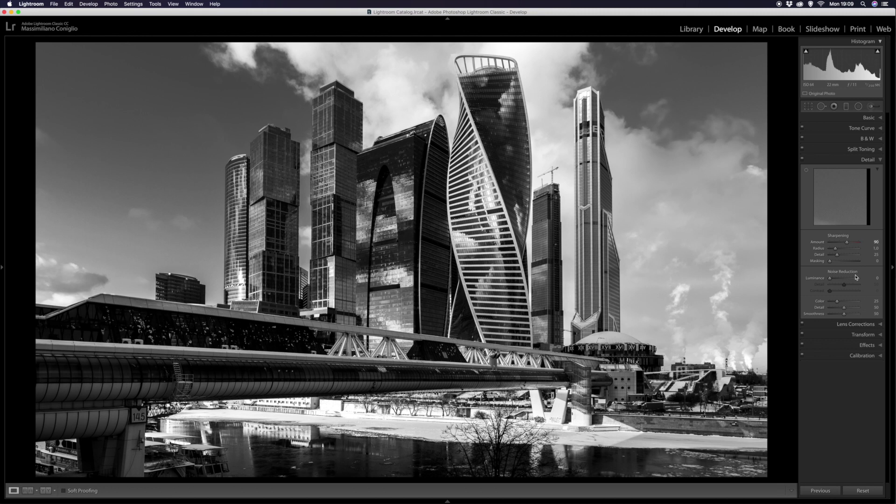
left_click_drag(830, 279, 834, 280)
left_click_drag(830, 261, 845, 264)
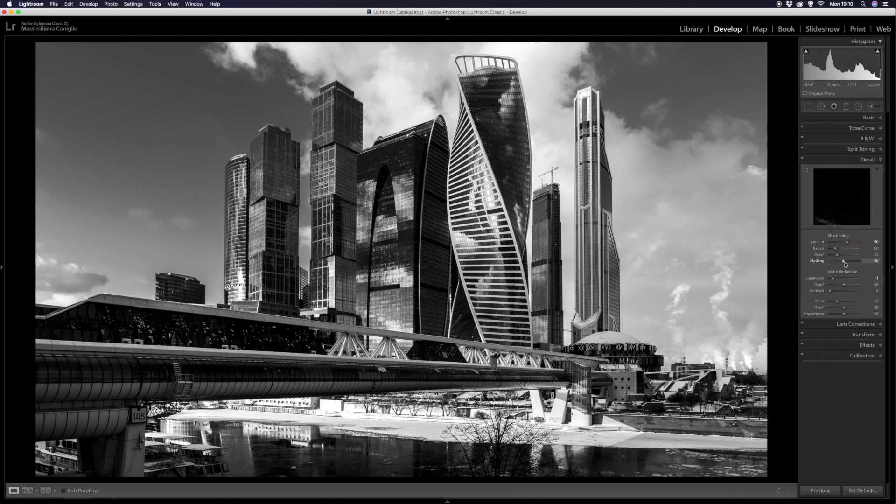
left_click_drag(845, 264, 846, 264)
left_click(847, 264, "alt")
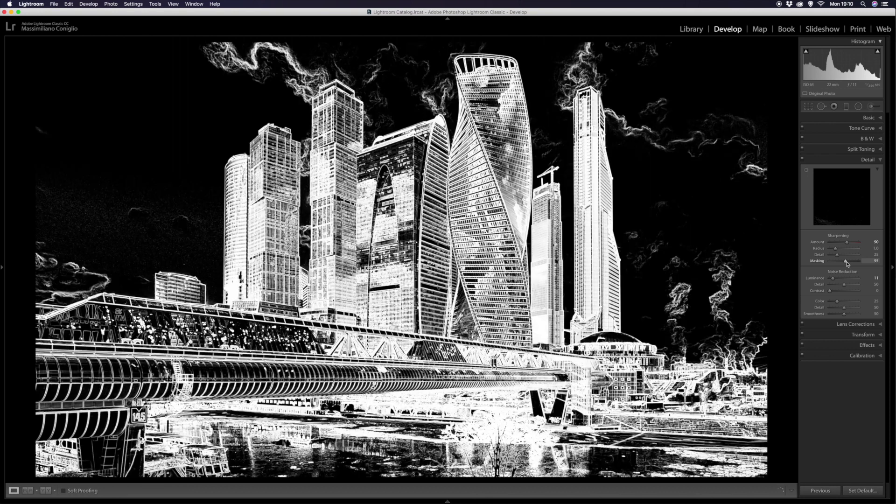
left_click_drag(847, 263, 848, 264)
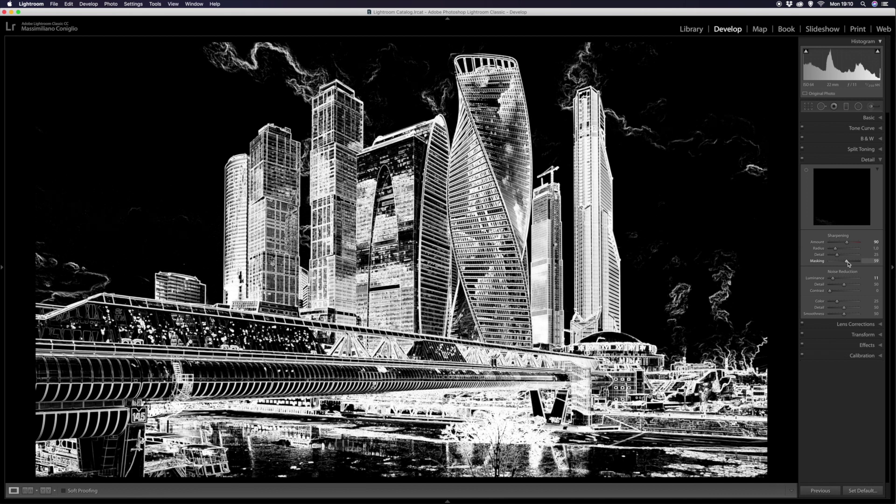
left_click_drag(848, 263, 849, 264)
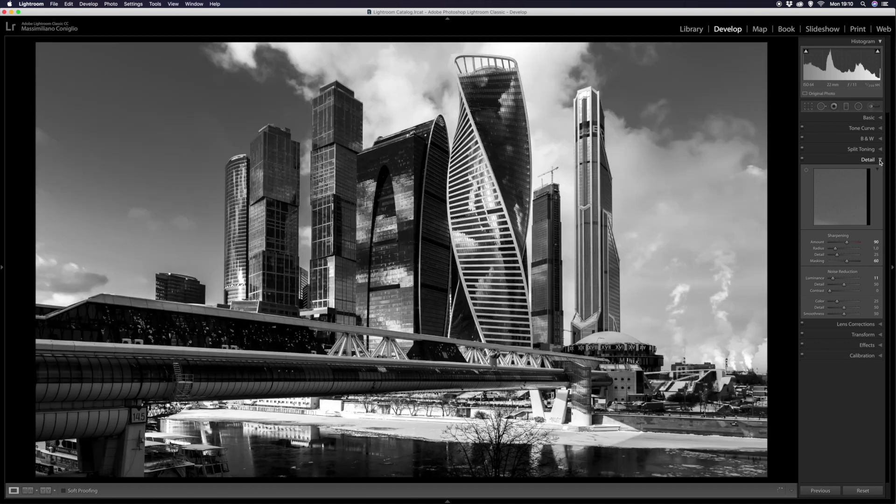
left_click(880, 160)
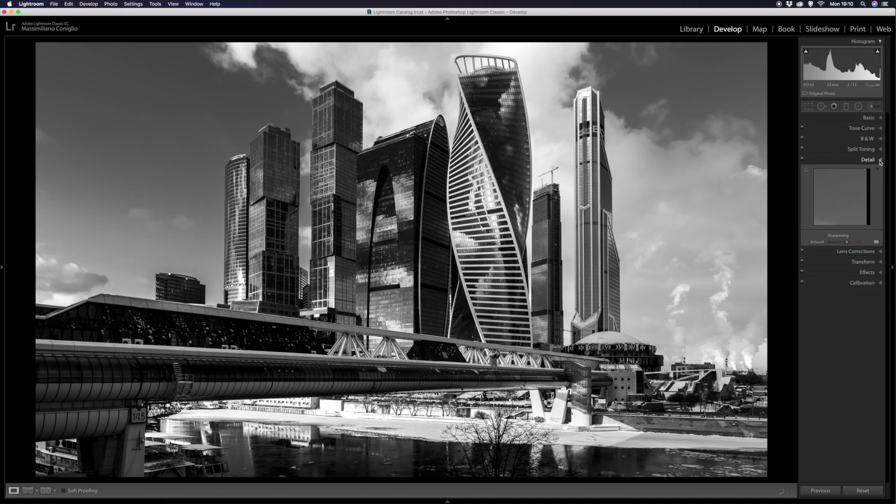
- Set Exposure to +0.40 and show the colour original beside the B&W result
left_click(871, 118)
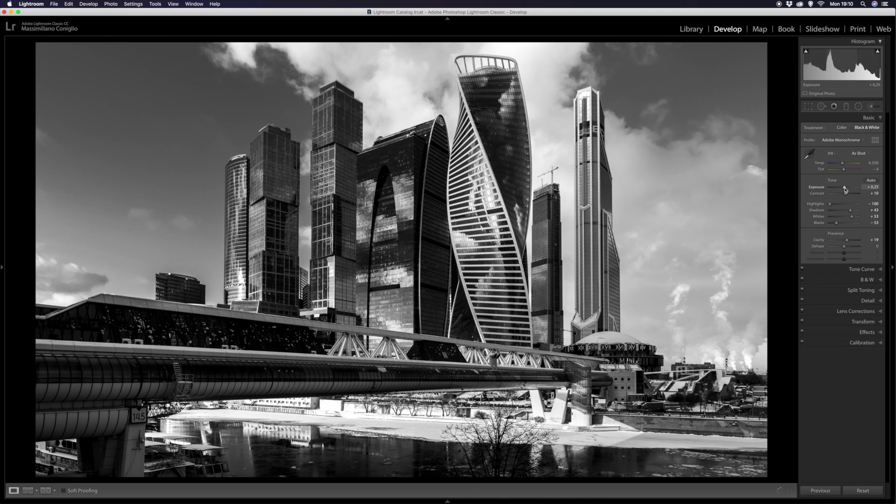
left_click_drag(845, 190, 846, 190)
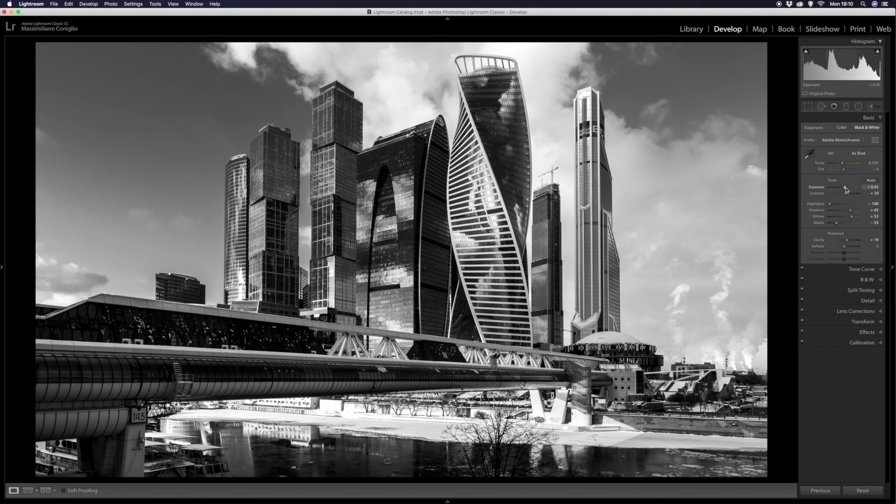
left_click_drag(846, 189, 846, 189)
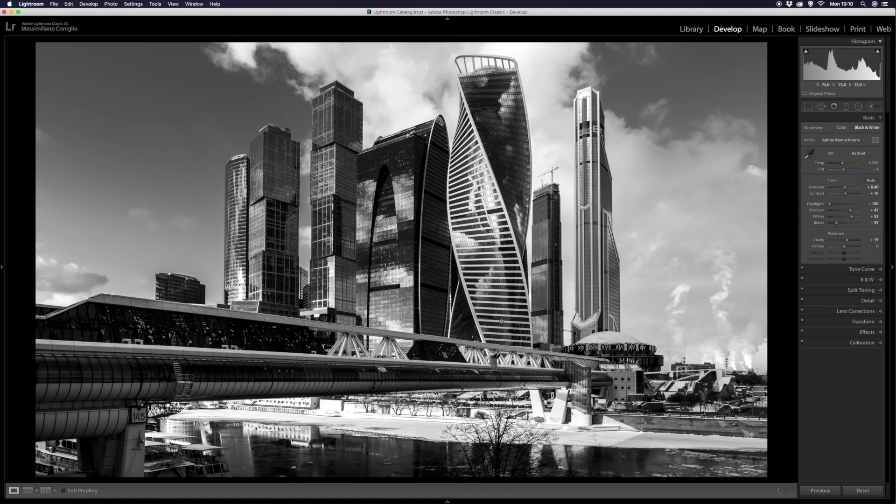
key("y")
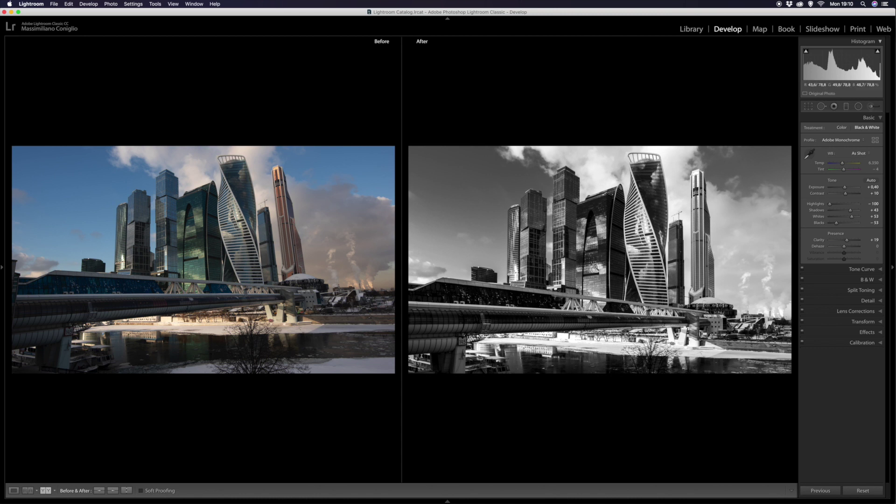
- Return to Loupe view and send the photo to Color Efex Pro 4 via Edit In
key("y")
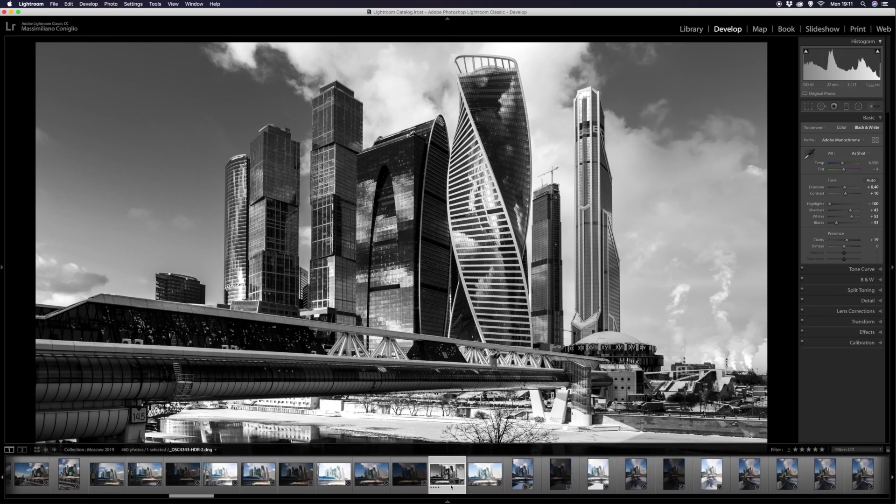
right_click(444, 475)
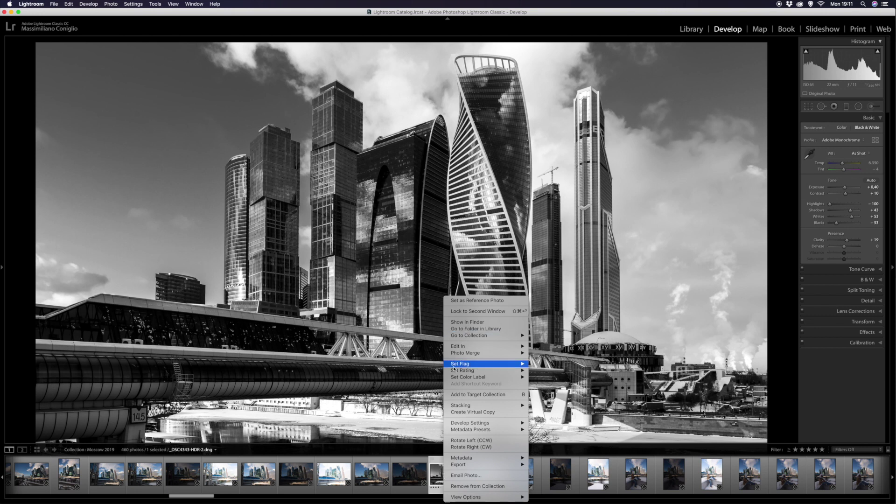
mouse_move(483, 346)
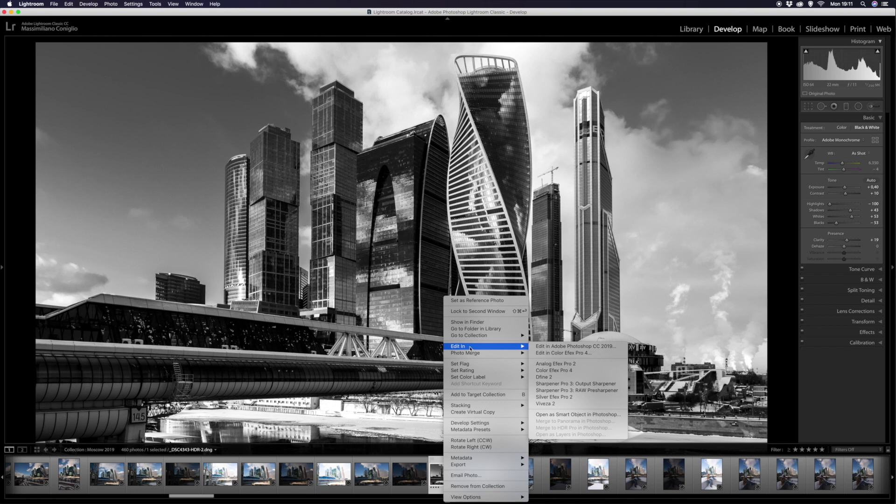
left_click(570, 372)
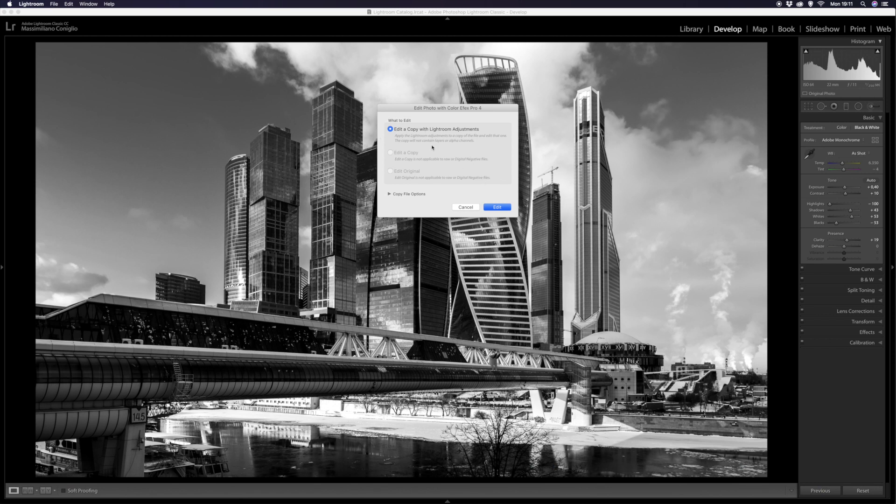
- Edit a copy with Lightroom adjustments and start Color Efex Pro 4 in trial mode
left_click(501, 210)
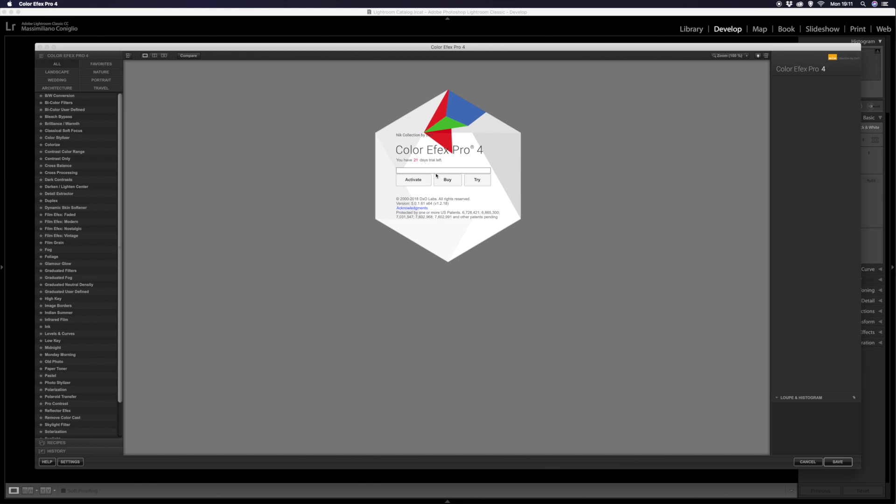
left_click(478, 181)
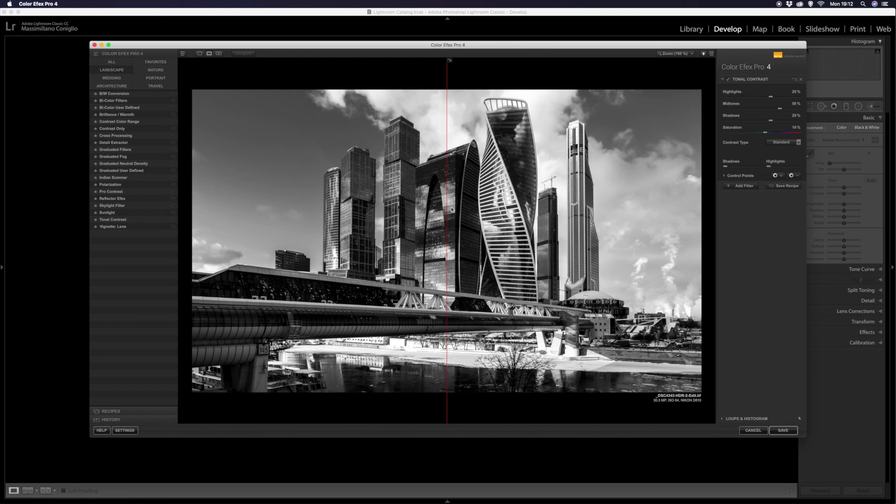
- Try High Pass as the Tonal Contrast type, compare before/after, then revert to Standard
left_click_drag(447, 207, 179, 203)
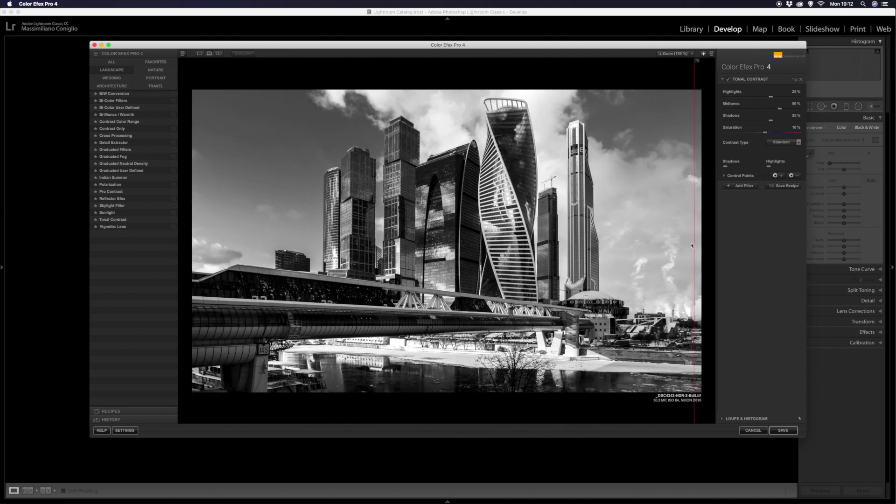
mouse_move(192, 213)
left_mouse_down()
mouse_move(653, 255)
mouse_move(323, 242)
left_mouse_up()
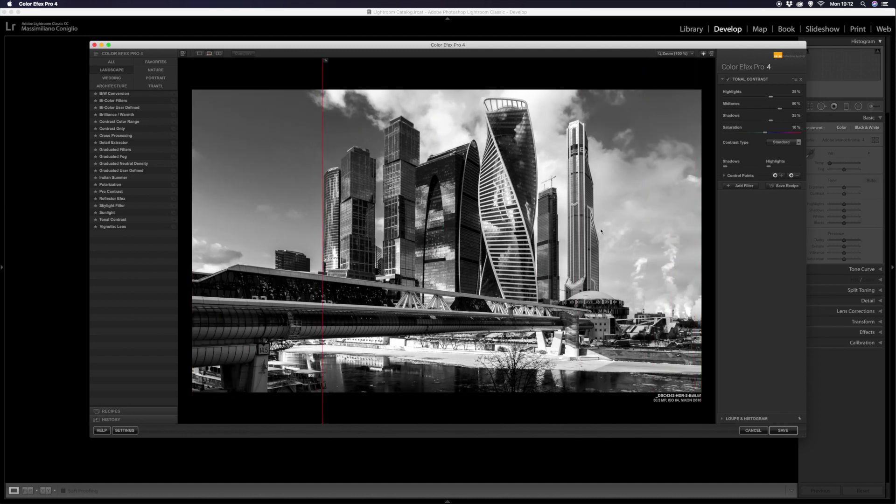
left_click(791, 142)
left_click(782, 157)
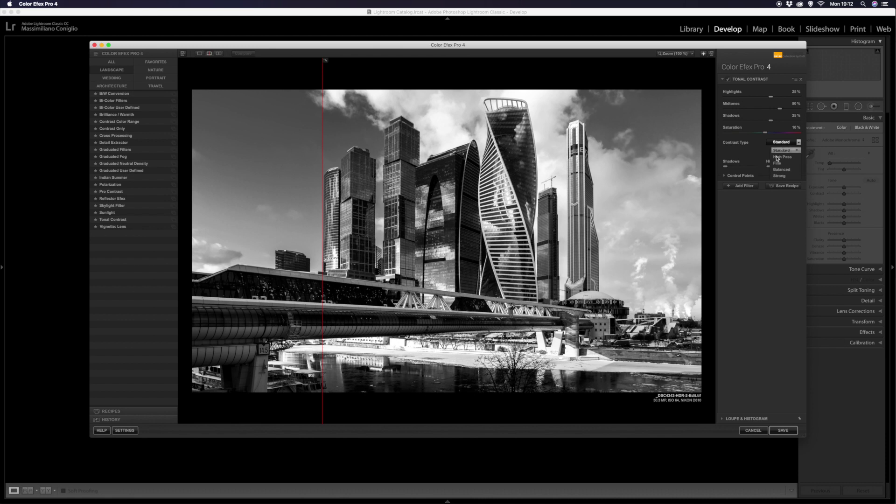
left_click(782, 158)
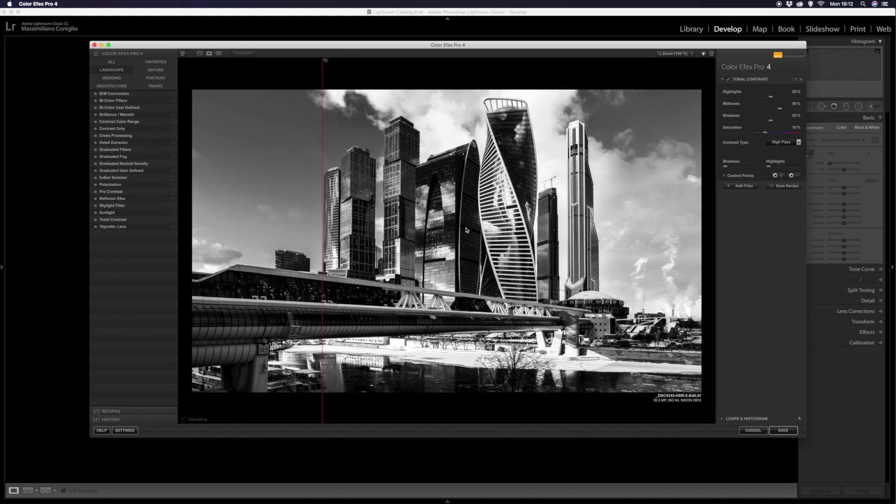
mouse_move(324, 223)
left_mouse_down()
mouse_move(750, 256)
mouse_move(251, 216)
left_mouse_up()
left_click(798, 143)
left_click(781, 150)
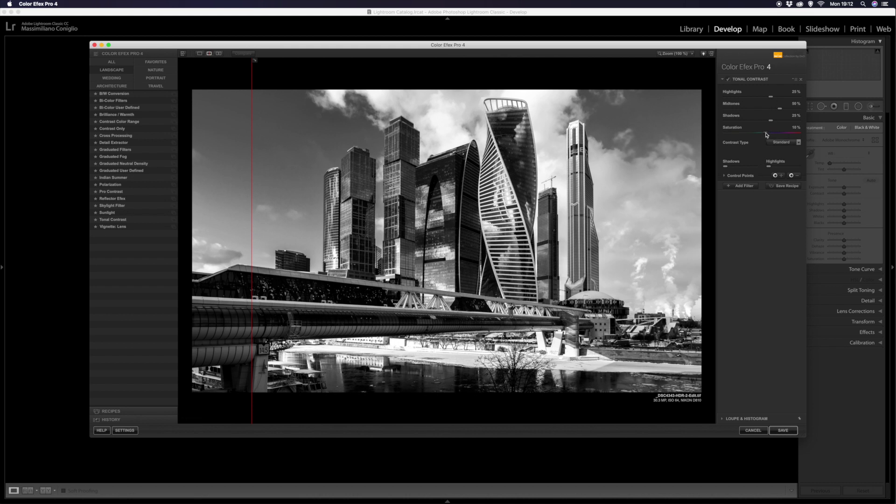
- Lower Tonal Contrast saturation to 12%, check it against the original, and add a second filter slot
left_click(766, 135)
left_click(746, 176)
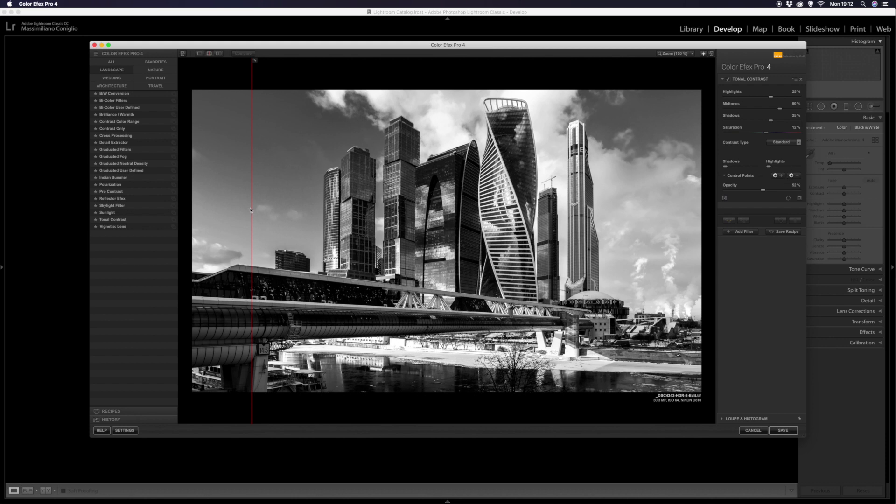
left_click_drag(252, 208, 5, 193)
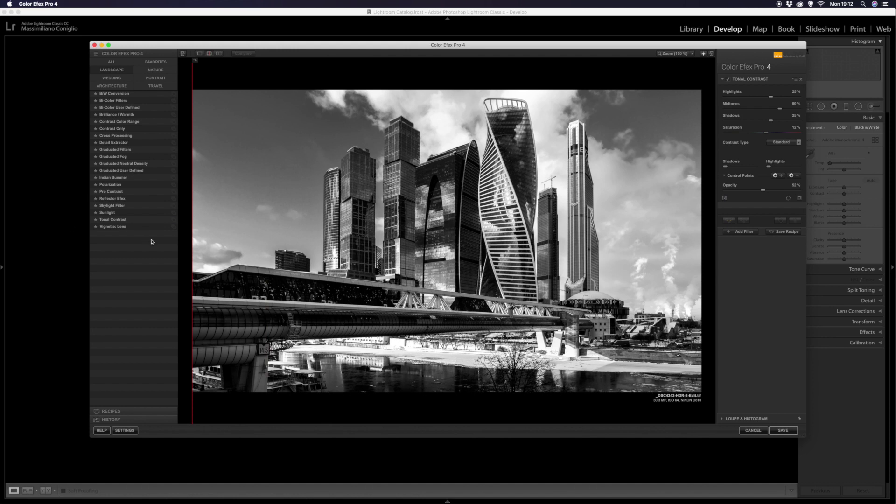
left_click(742, 232)
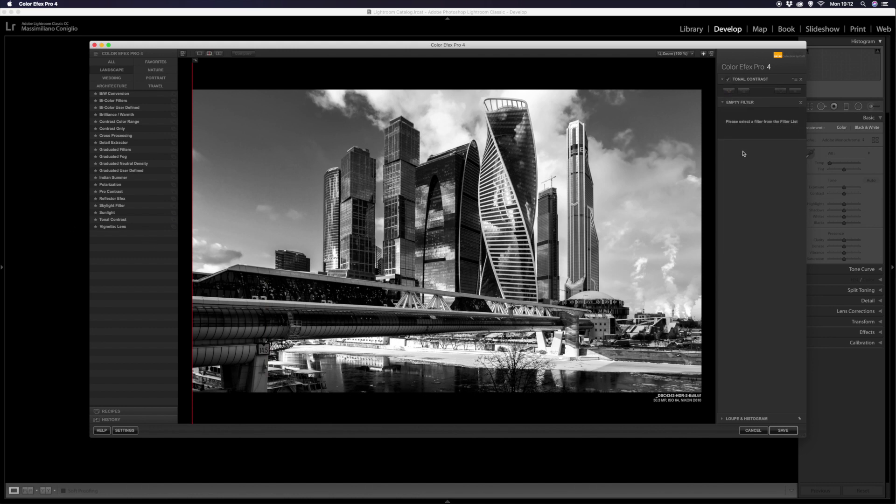
- Add a Sunlight filter with warmer light temperature and opacity around 40%, toggling it to check
left_click(113, 215)
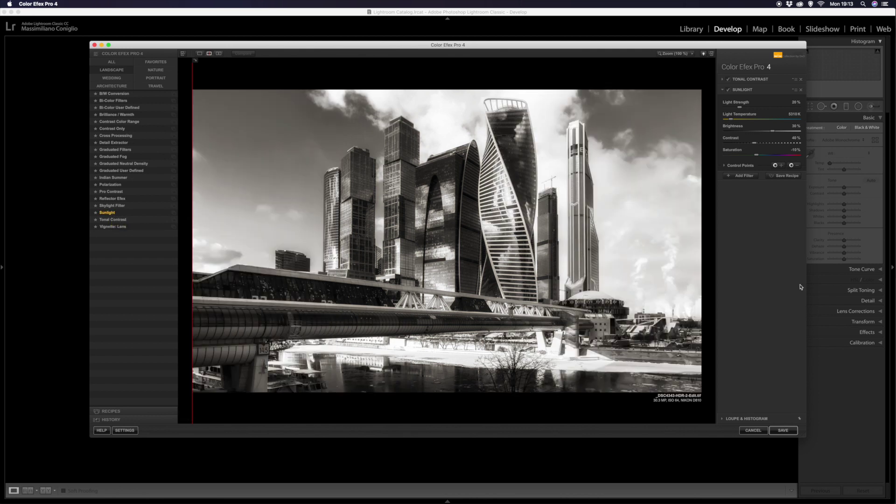
left_click_drag(733, 121, 760, 123)
left_click(745, 166)
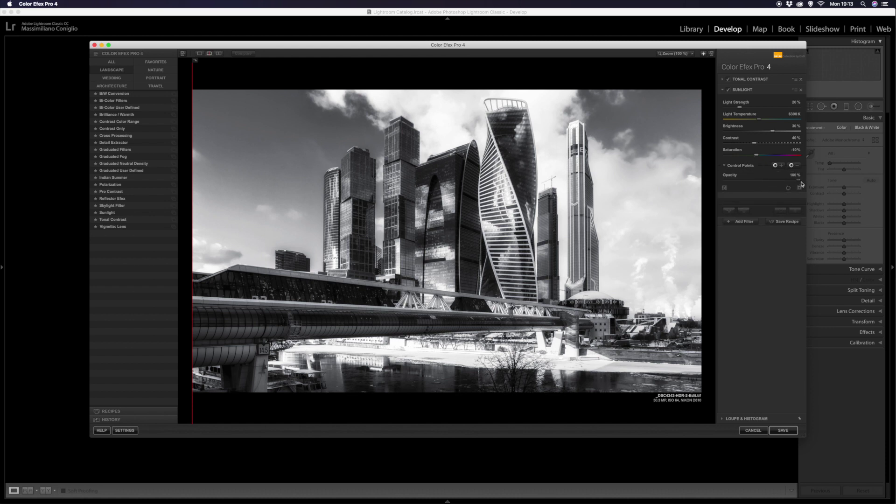
mouse_move(767, 183)
left_mouse_down()
mouse_move(753, 183)
mouse_move(757, 157)
left_mouse_up()
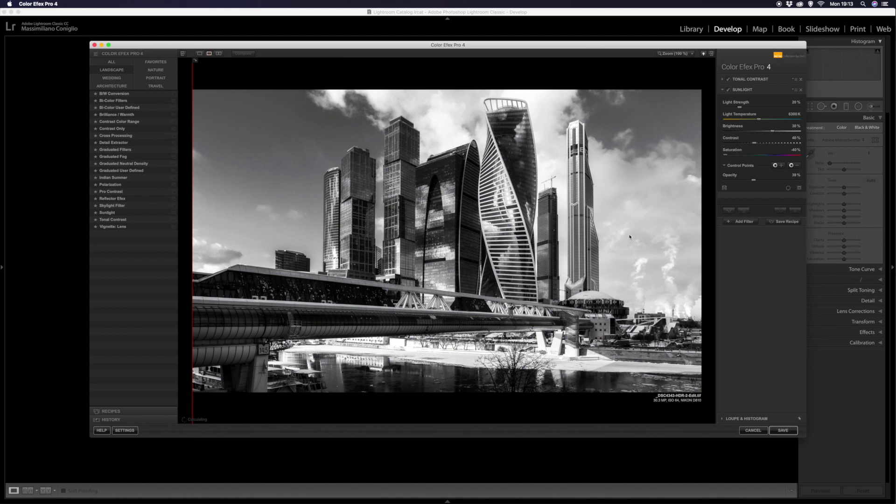
left_click_drag(753, 181, 755, 181)
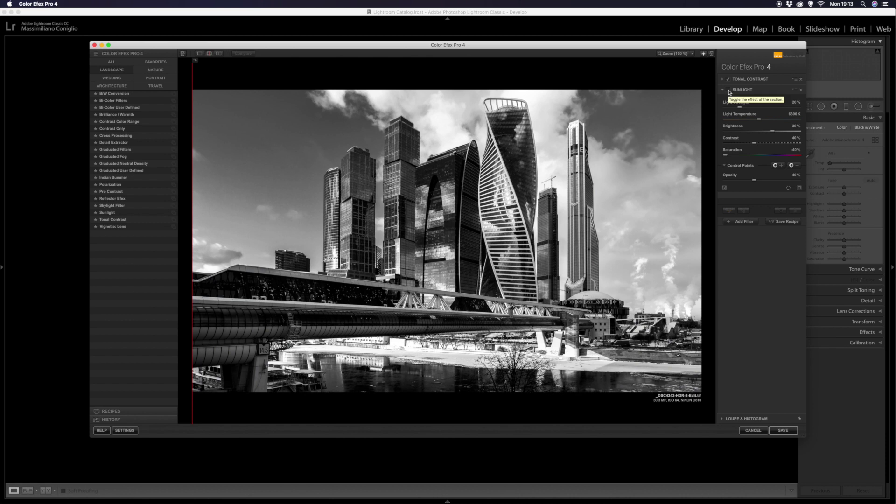
left_click(729, 91)
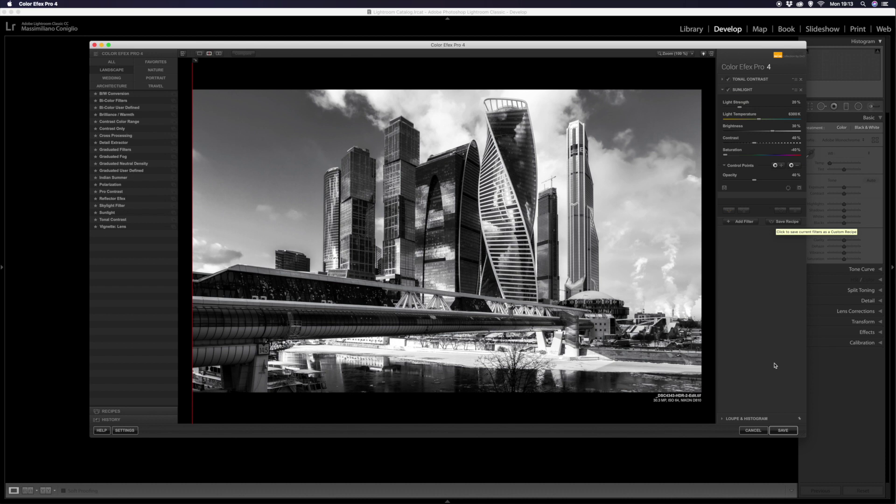
- Save the Color Efex result to Lightroom and select the new -Edit.tif copy after comparing with the DNG
left_click(782, 431)
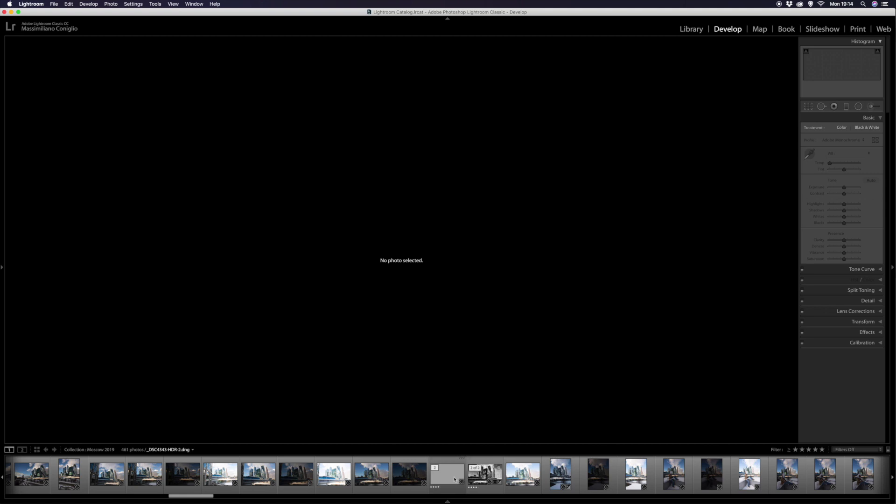
left_click(444, 484)
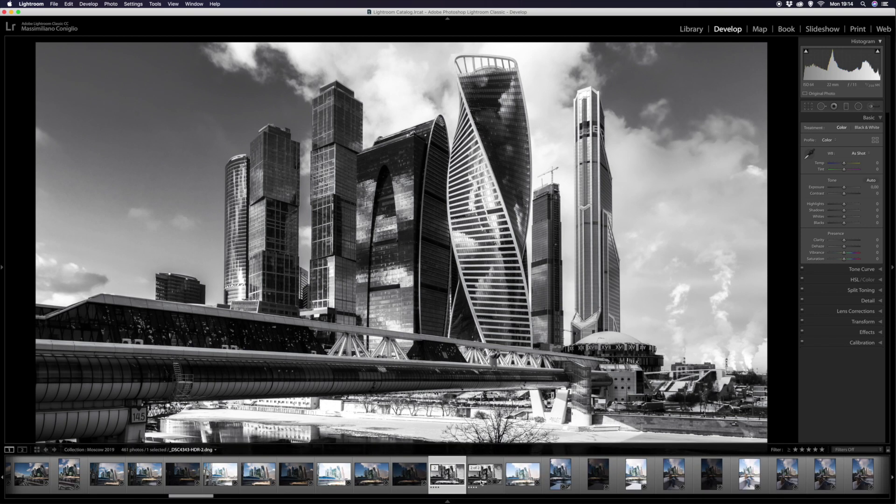
left_click(482, 482)
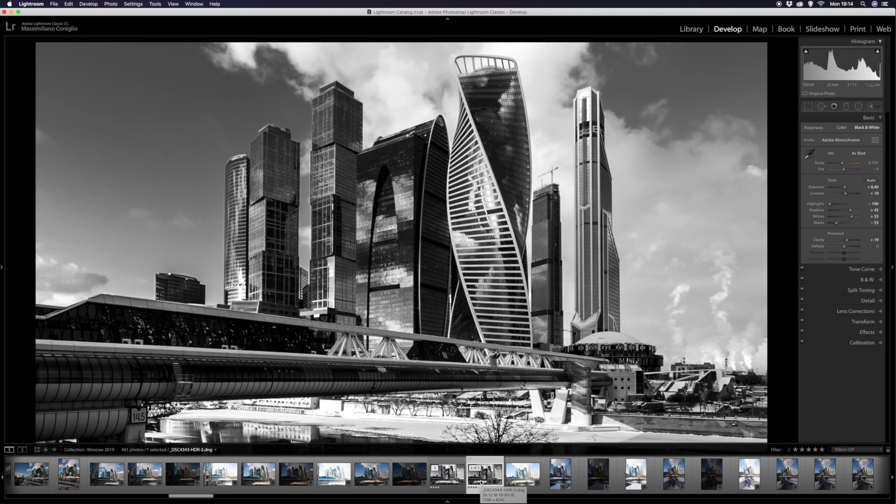
left_click(453, 478)
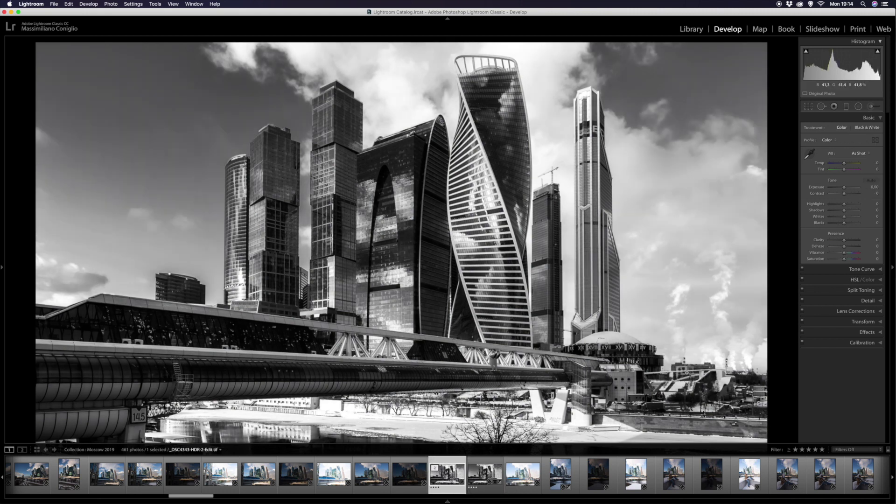
- Add a non-inverted radial filter ellipse over the skyscrapers at -1.58 exposure, nudged slightly left
key("F6")
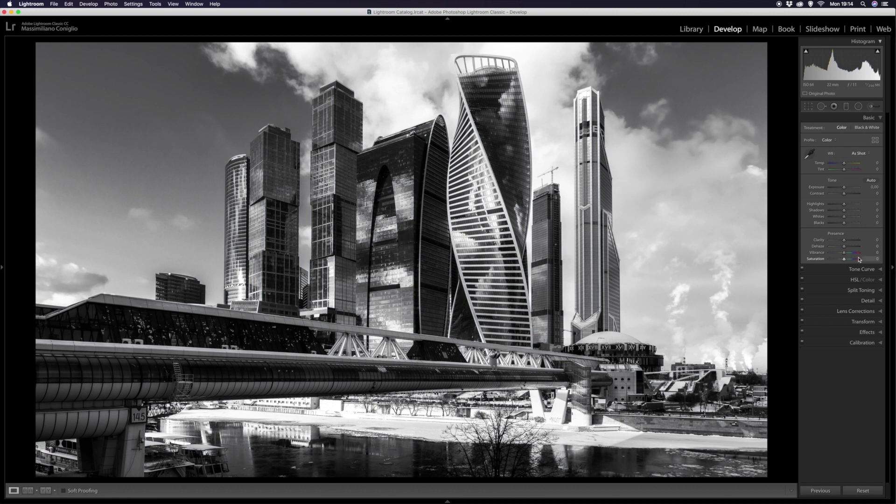
left_click(857, 107)
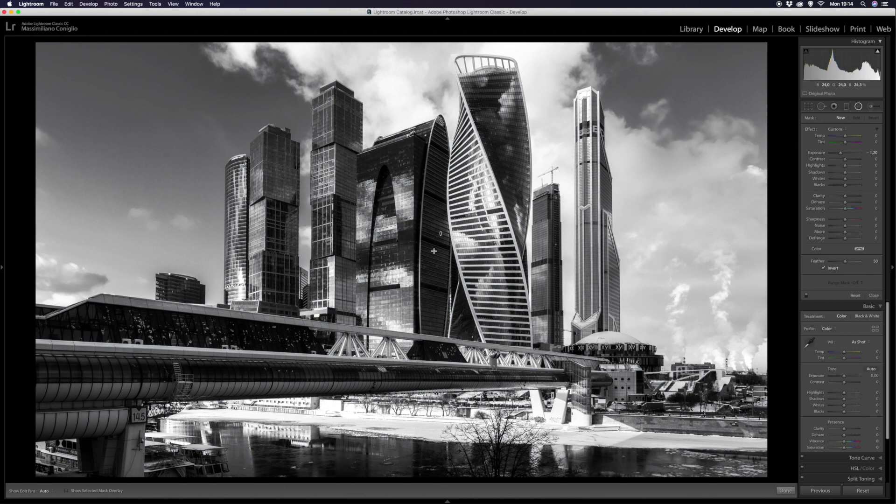
left_click_drag(441, 233, 178, 396)
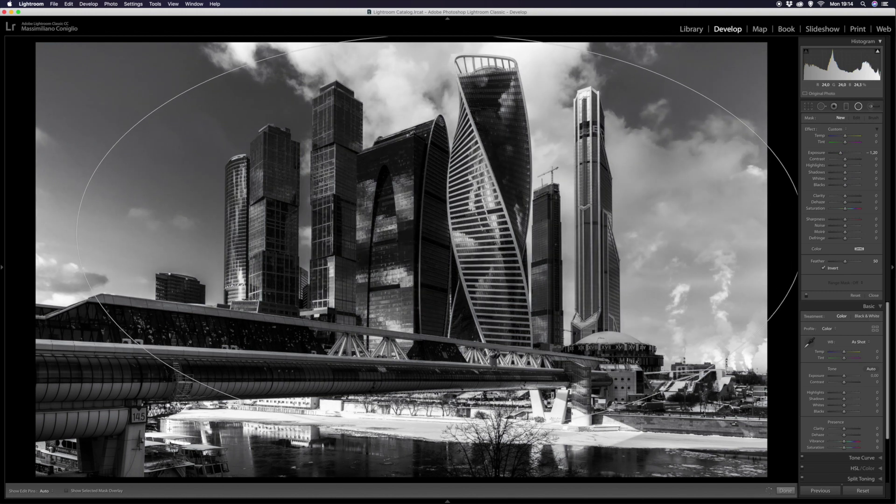
left_click(822, 269)
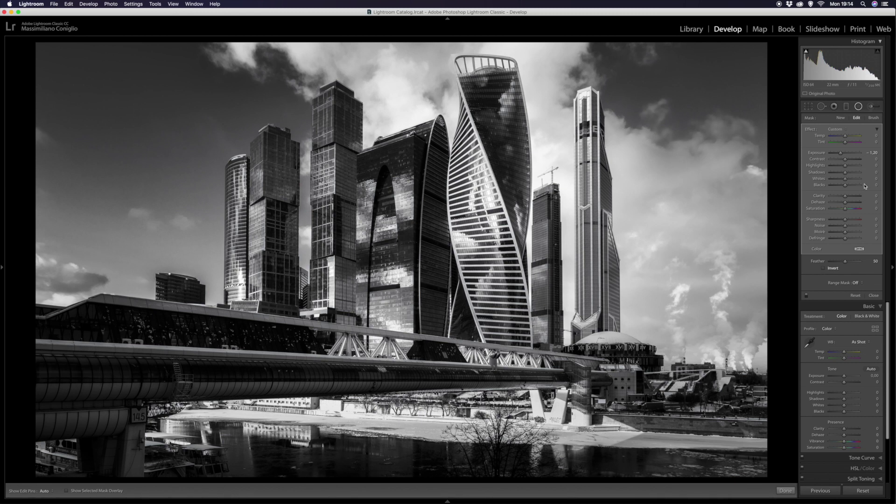
left_click_drag(841, 153, 838, 156)
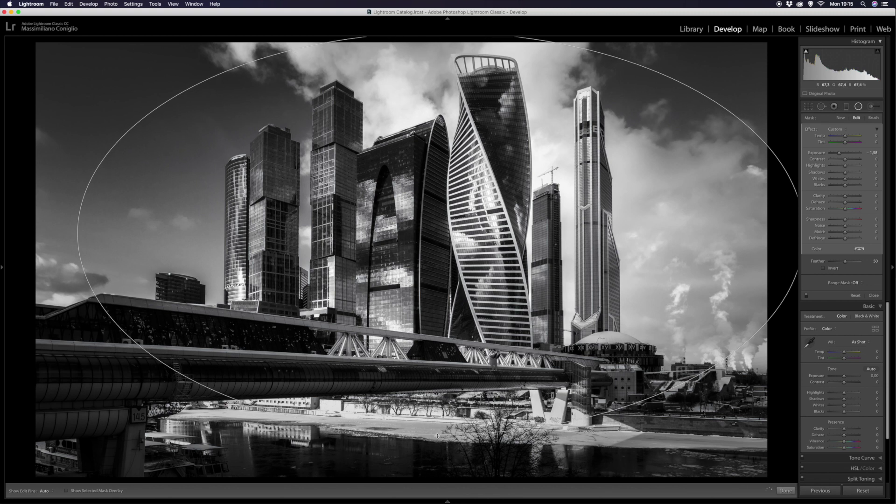
left_click_drag(441, 236, 423, 238)
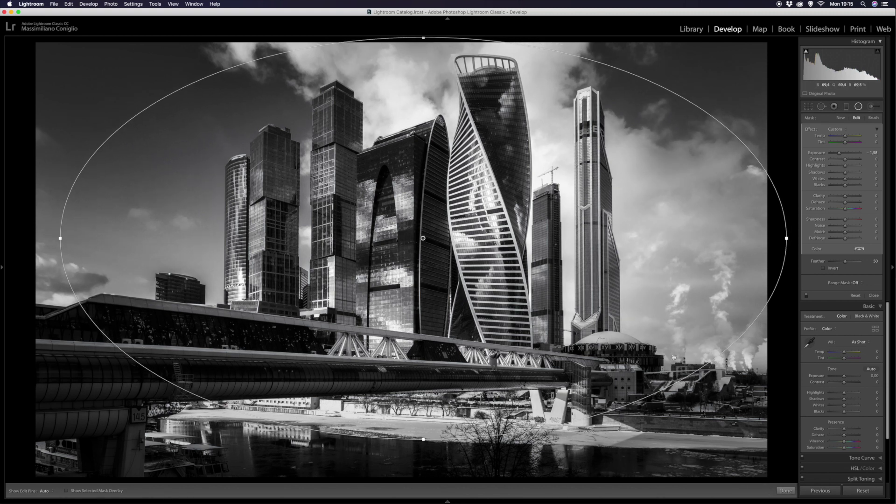
left_click(785, 491)
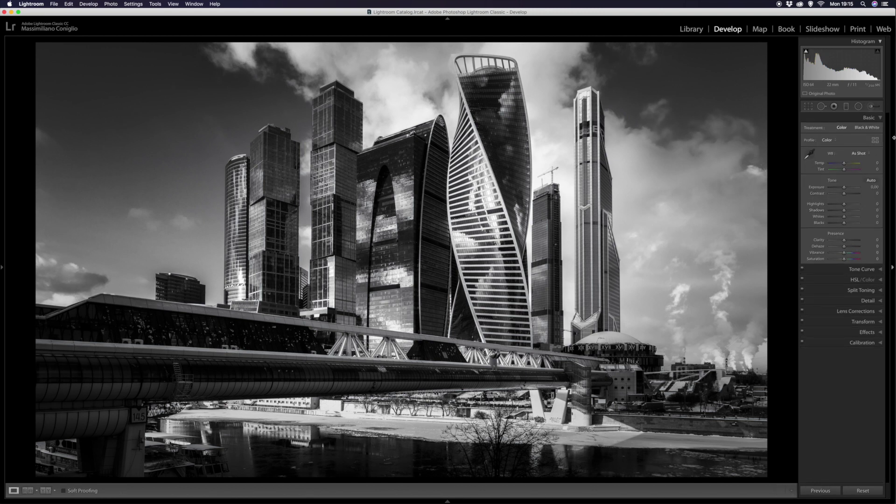
- Reset the tone curve to linear and lift the RGB black point slightly to fade shadows
left_click(861, 270)
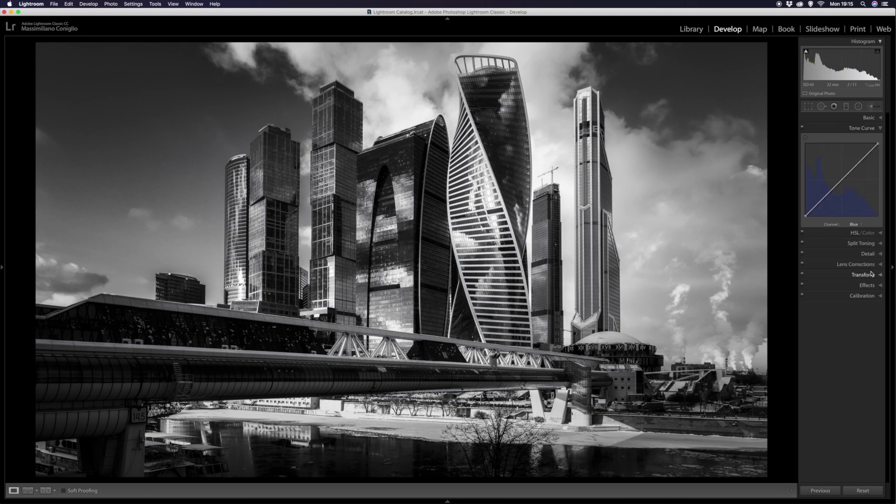
mouse_move(805, 216)
left_click_drag(805, 217, 805, 215)
double_click(805, 216)
left_click(856, 226)
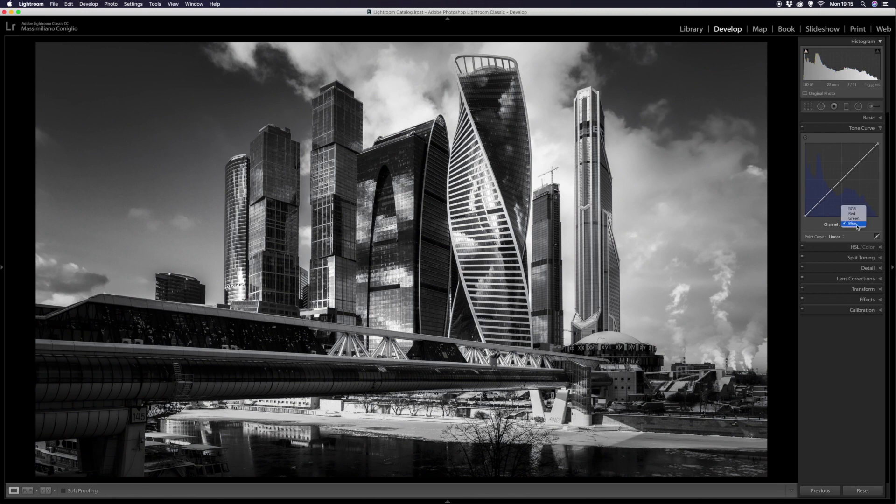
left_click(852, 209)
left_click_drag(805, 217, 810, 215)
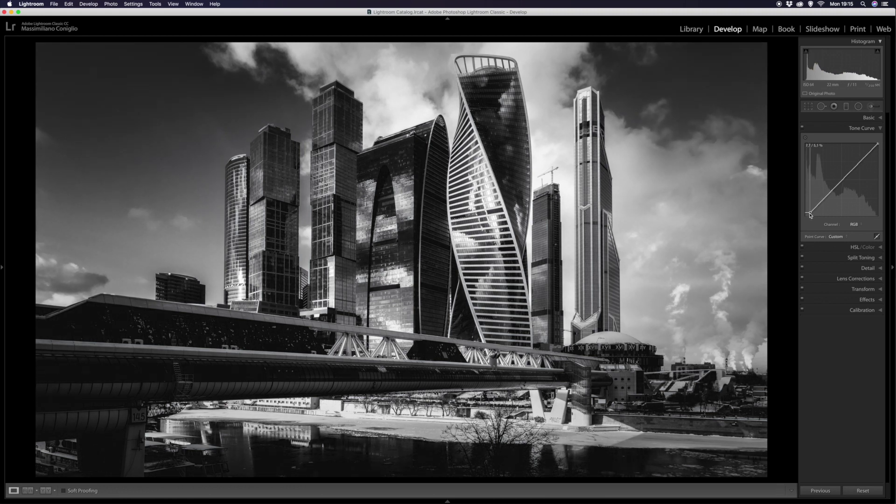
left_click(880, 128)
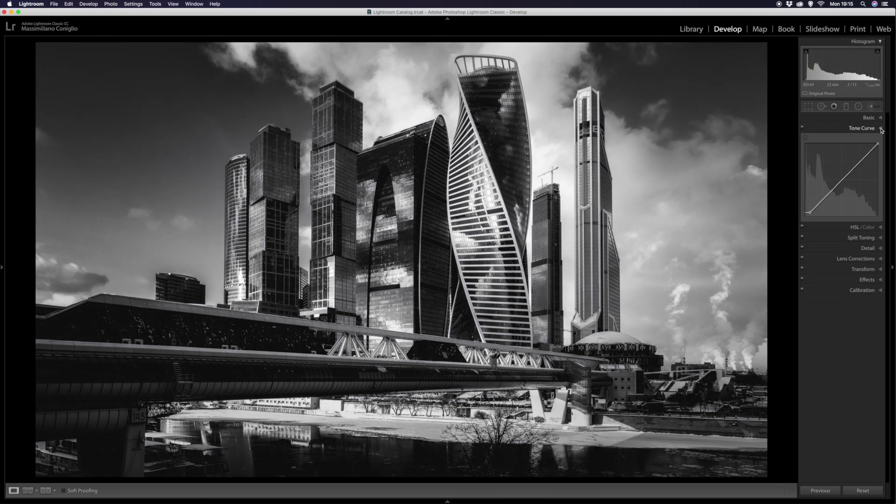
- Raise the Basic panel exposure slightly, to about +0.15
left_click(869, 118)
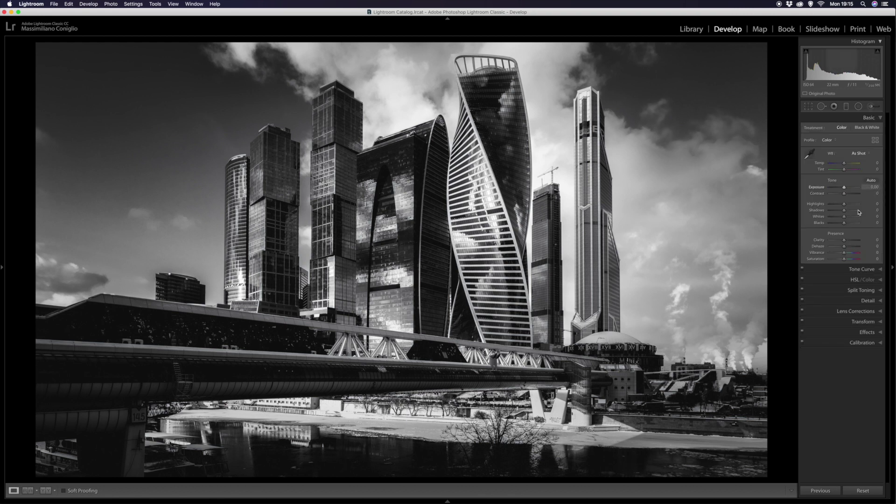
left_click_drag(845, 189, 845, 189)
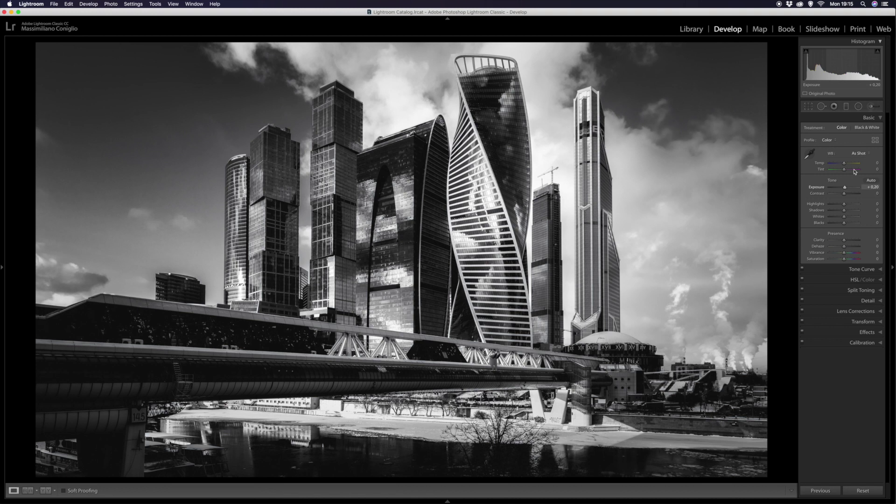
left_click(883, 118)
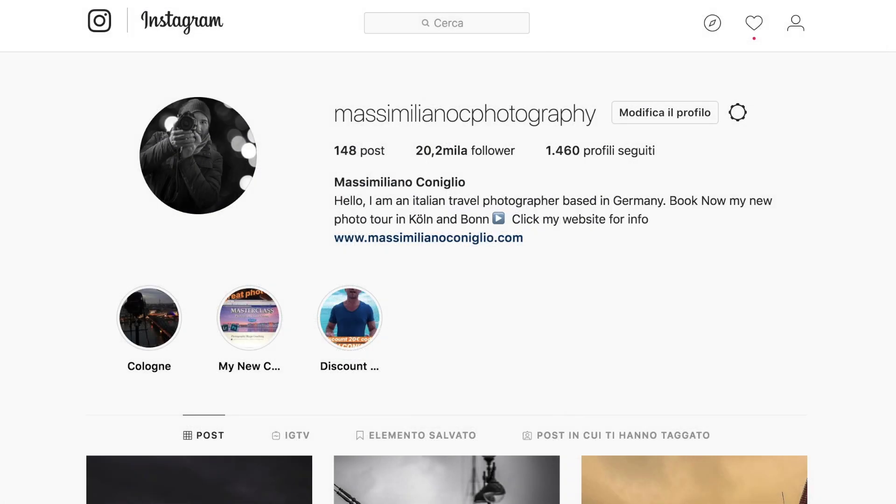
- Scroll down the Instagram profile to browse its grid of posted travel photos
scroll(885, 119, "down", 5)
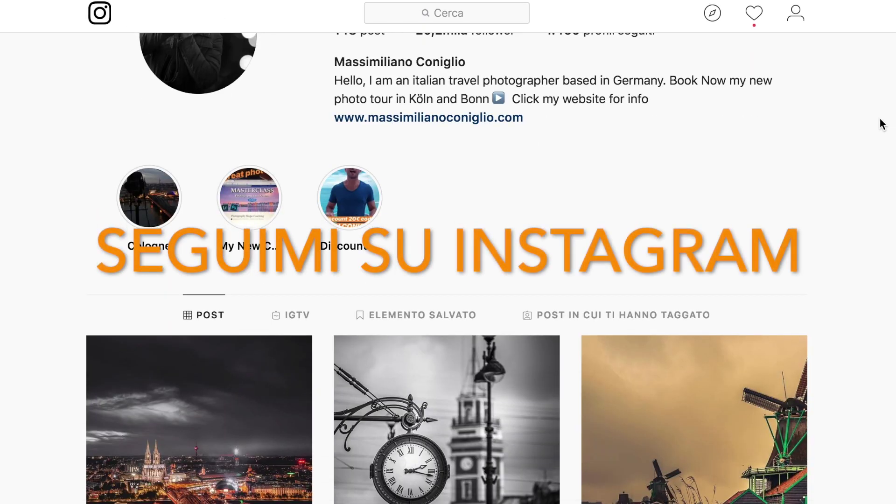
scroll(871, 168, "down", 1)
scroll(872, 168, "down", 8)
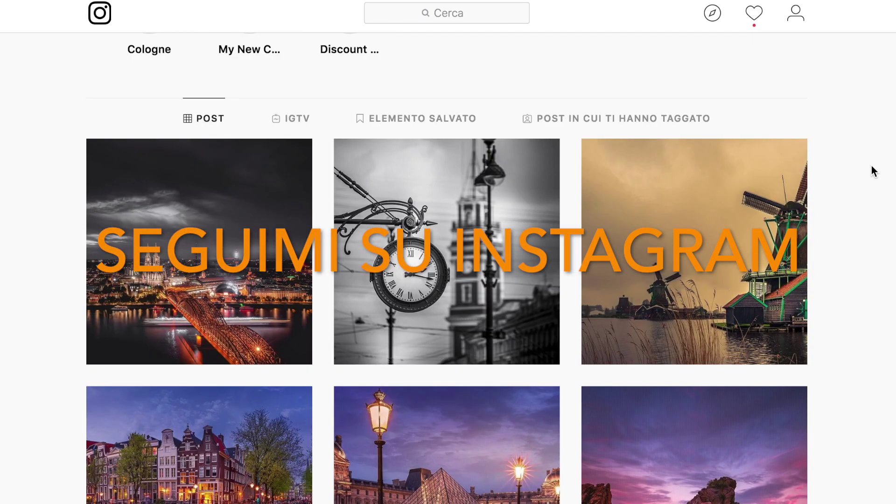
scroll(866, 186, "down", 4)
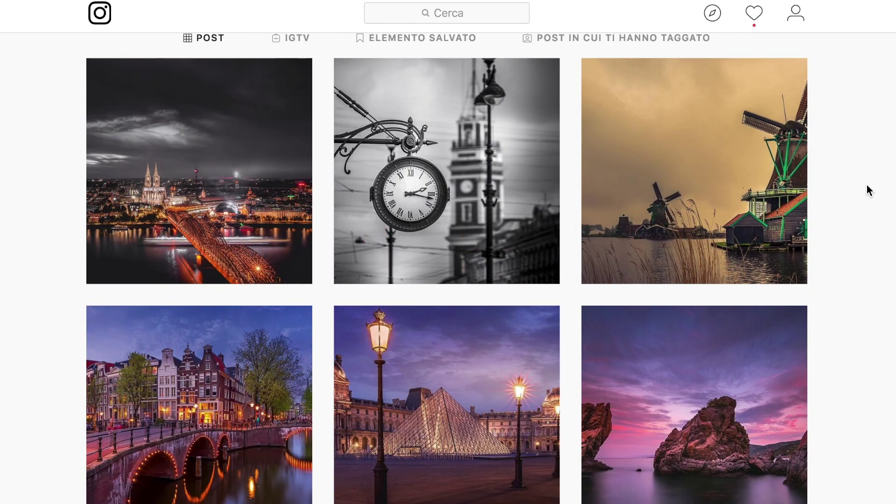
scroll(866, 185, "down", 8)
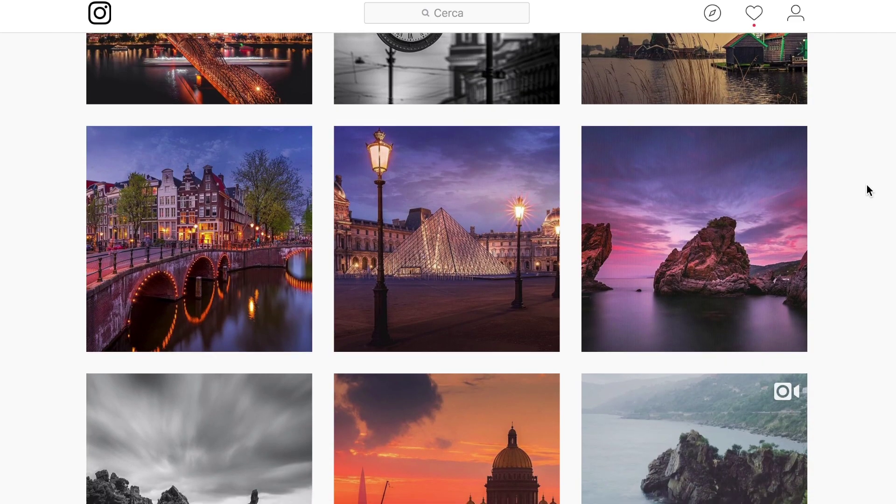
scroll(867, 185, "down", 9)
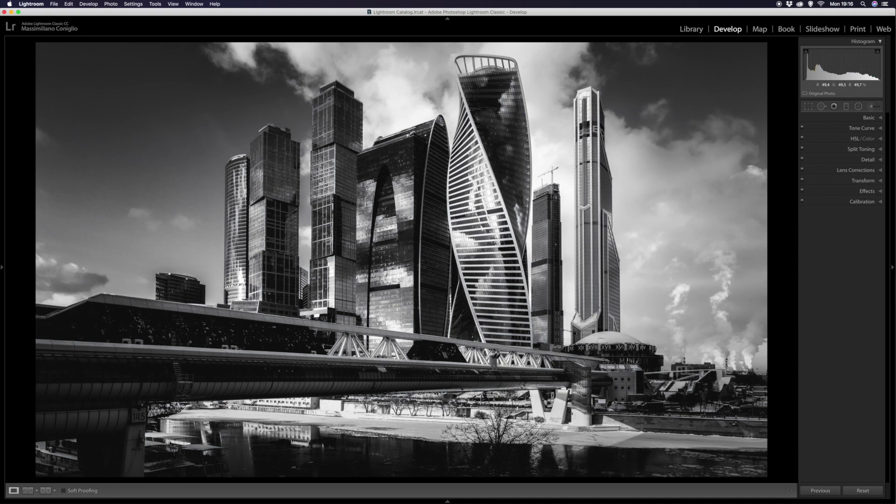
left_click(447, 502)
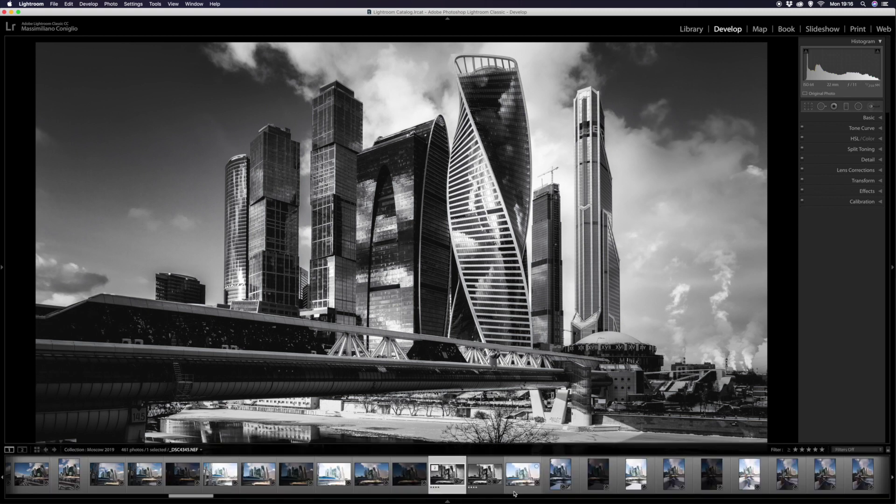
scroll(513, 481, "down", 10)
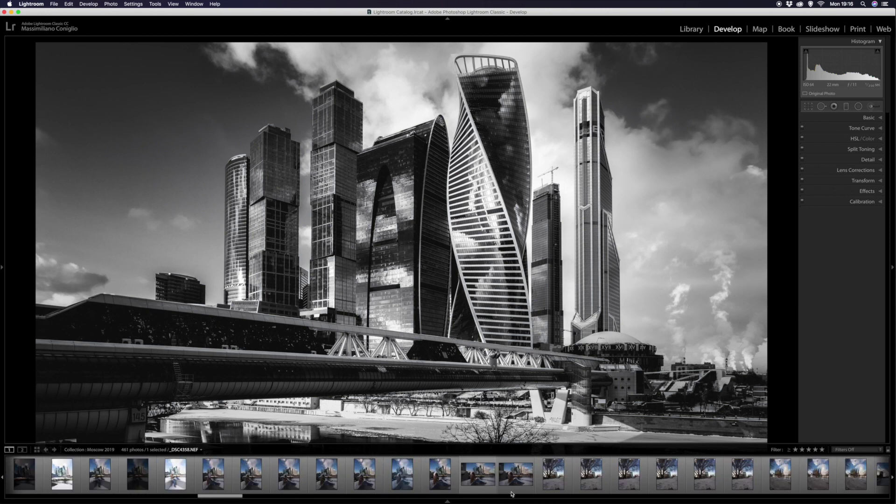
scroll(511, 486, "down", 3)
scroll(512, 485, "down", 3)
scroll(512, 485, "down", 3)
scroll(511, 493, "down", 3)
scroll(511, 493, "down", 2)
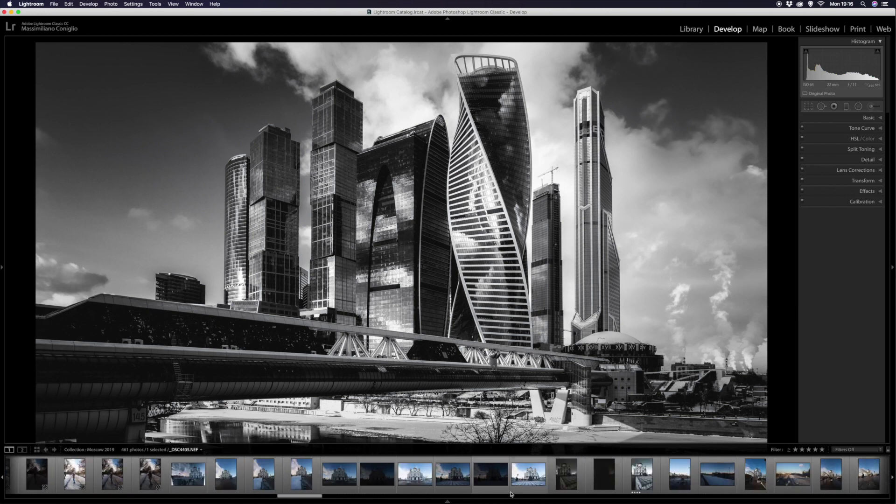
scroll(514, 494, "up", 3)
scroll(513, 493, "up", 3)
scroll(512, 494, "up", 3)
scroll(512, 494, "up", 3)
scroll(511, 494, "up", 3)
scroll(512, 494, "up", 3)
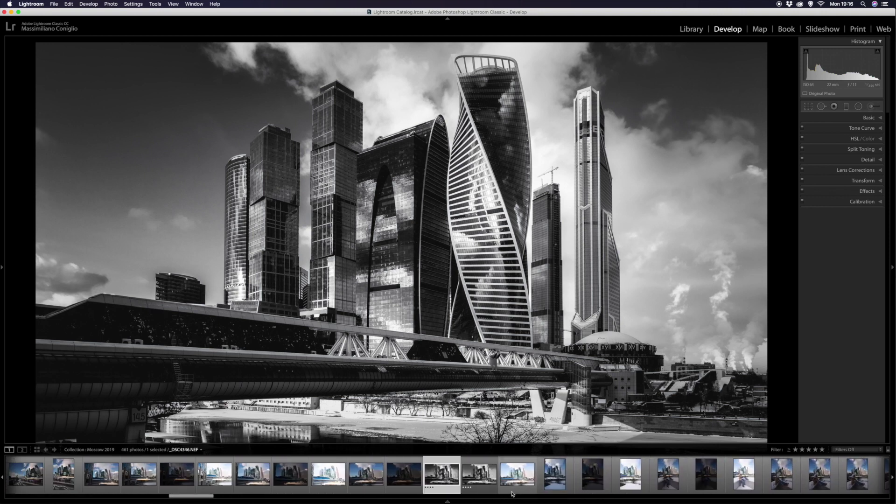
scroll(511, 494, "up", 5)
scroll(511, 494, "up", 1)
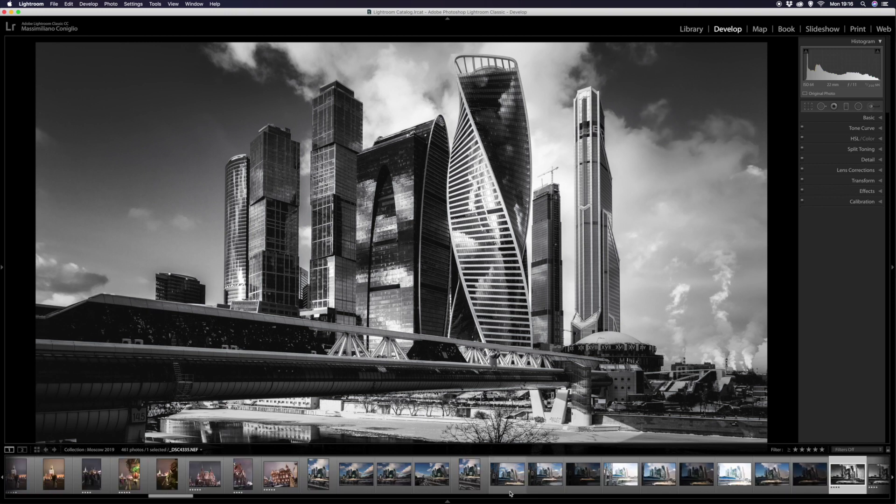
scroll(509, 494, "up", 1)
scroll(509, 493, "down", 4)
scroll(537, 490, "down", 2)
scroll(584, 485, "down", 7)
scroll(633, 482, "down", 5)
scroll(633, 482, "down", 3)
scroll(632, 482, "down", 3)
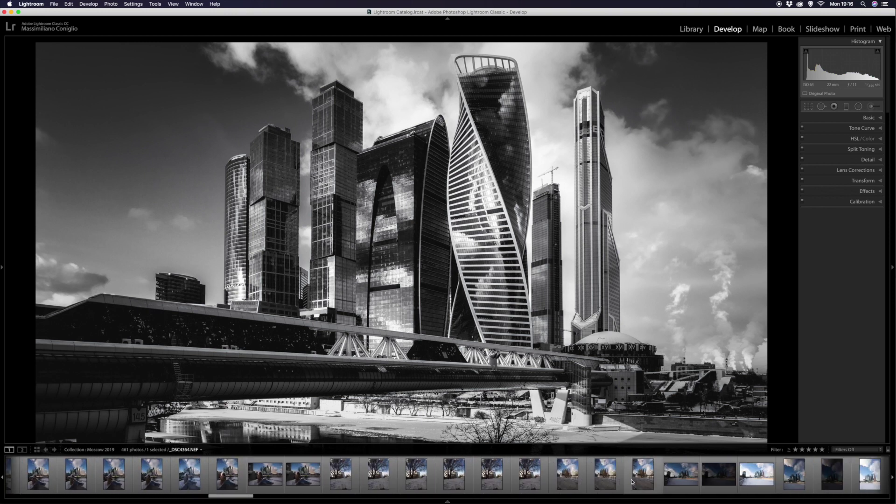
scroll(632, 482, "down", 5)
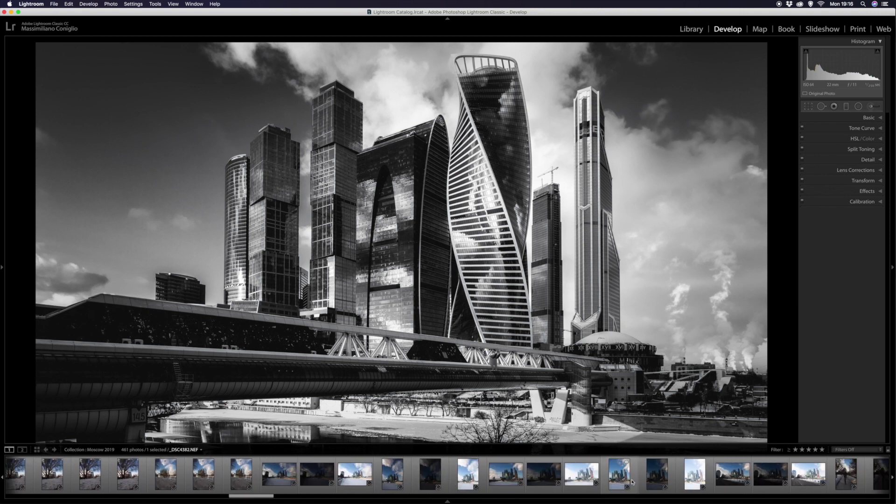
scroll(632, 482, "down", 3)
scroll(631, 482, "down", 4)
scroll(629, 482, "down", 5)
scroll(625, 482, "down", 5)
scroll(625, 482, "down", 1)
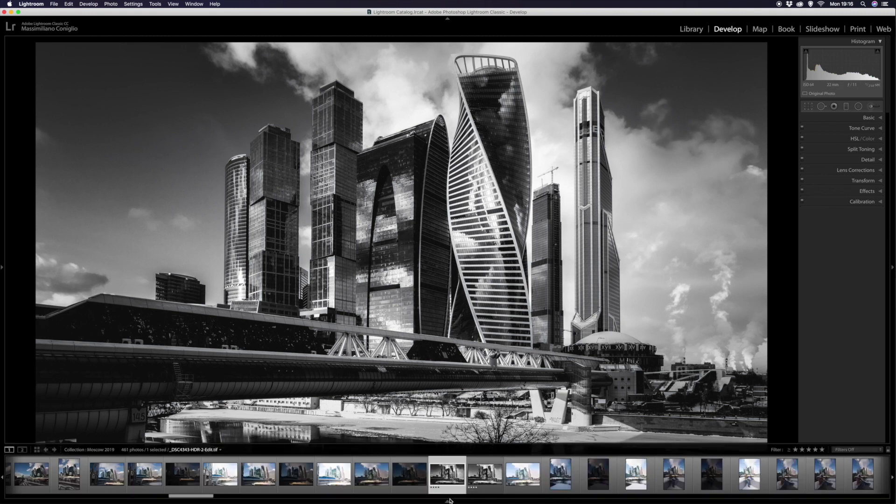
key("s")
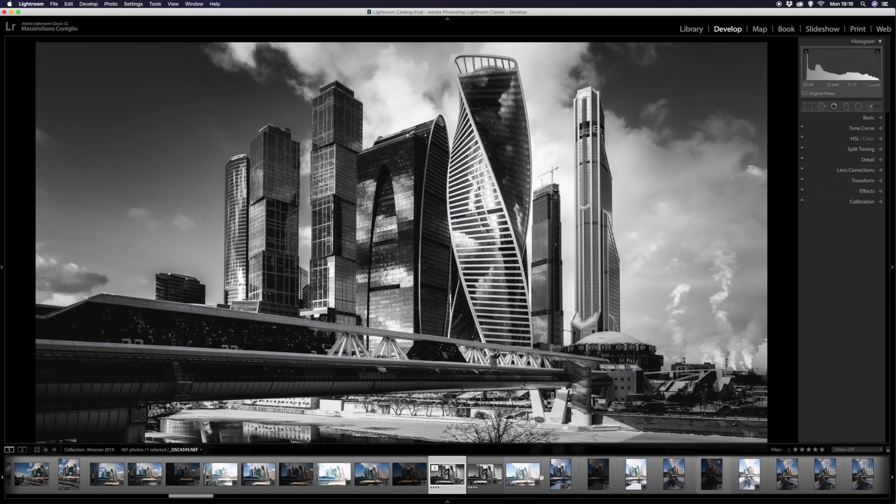
key("s")
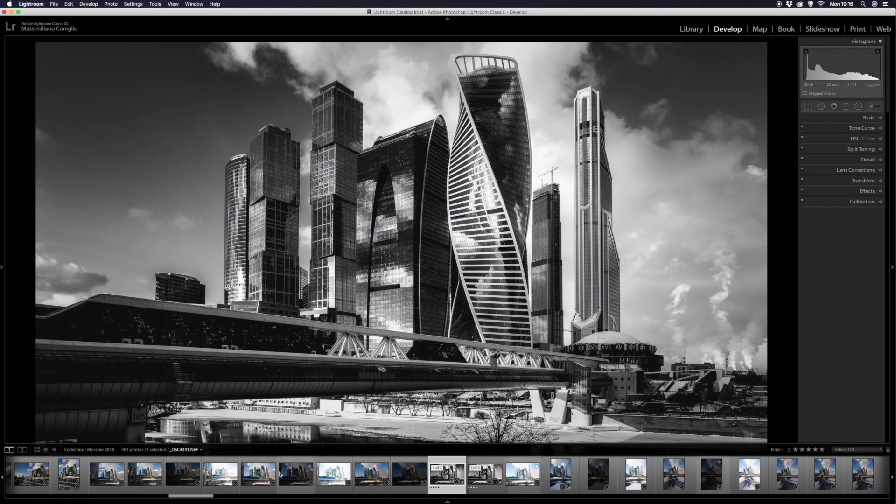
key("F6")
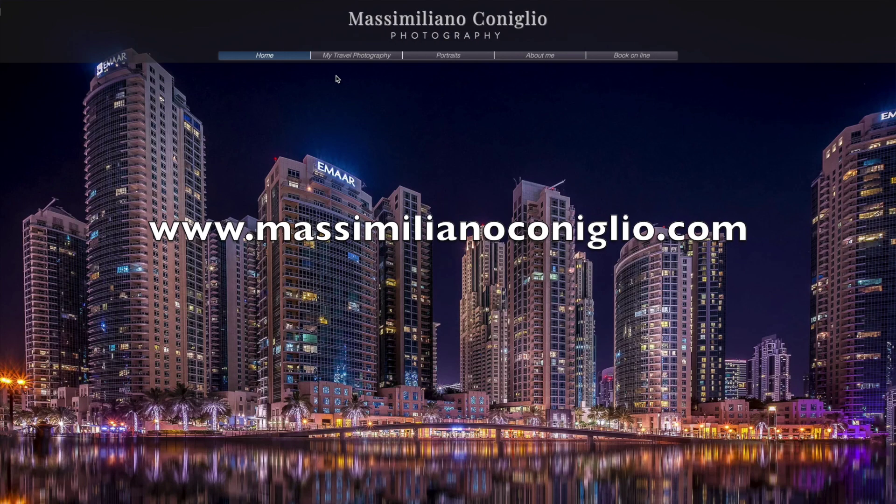
- Open the About me page and begin typing 'scrivimi una mail!' in the contact form's Message field
left_click(535, 58)
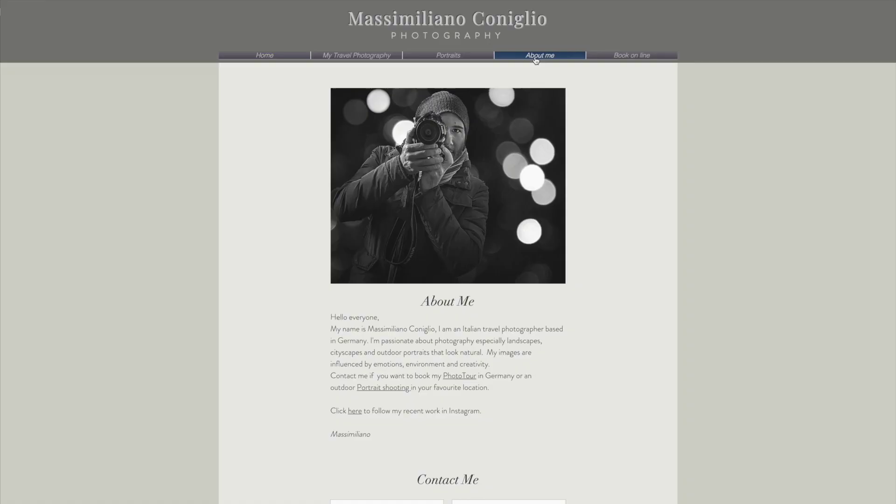
scroll(512, 290, "down", 3)
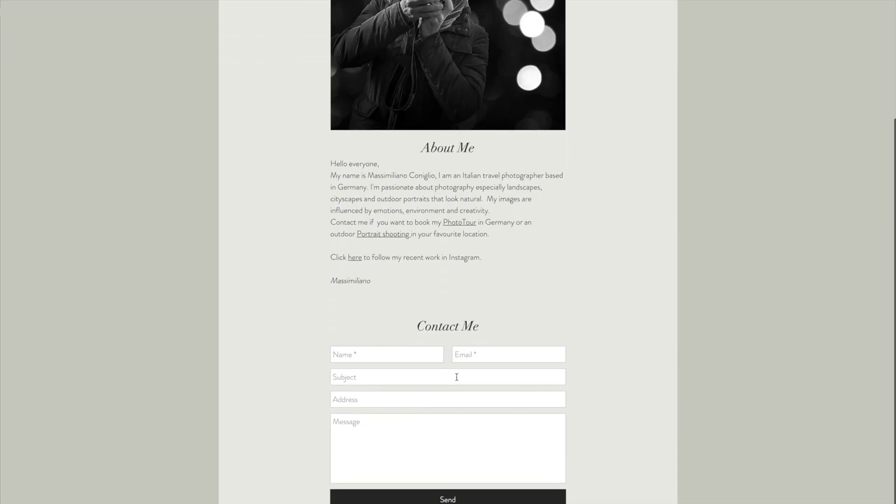
left_click(399, 427)
type("scriv")
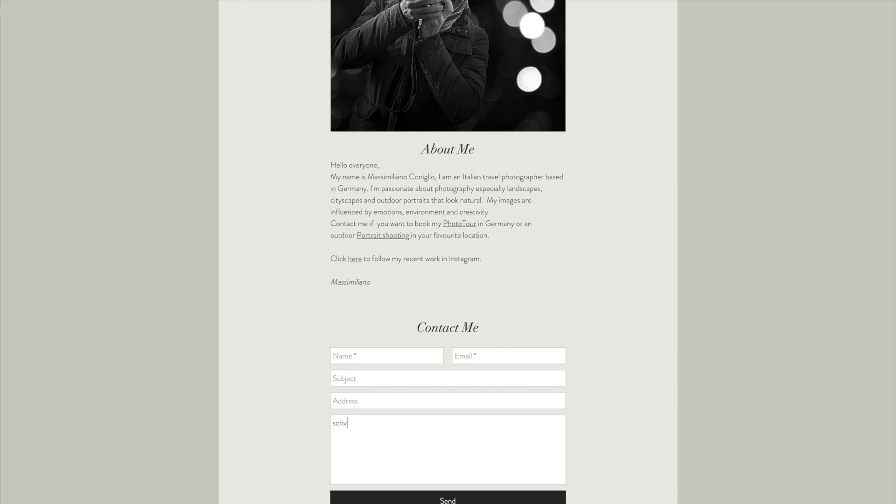
type("imi")
type("!")
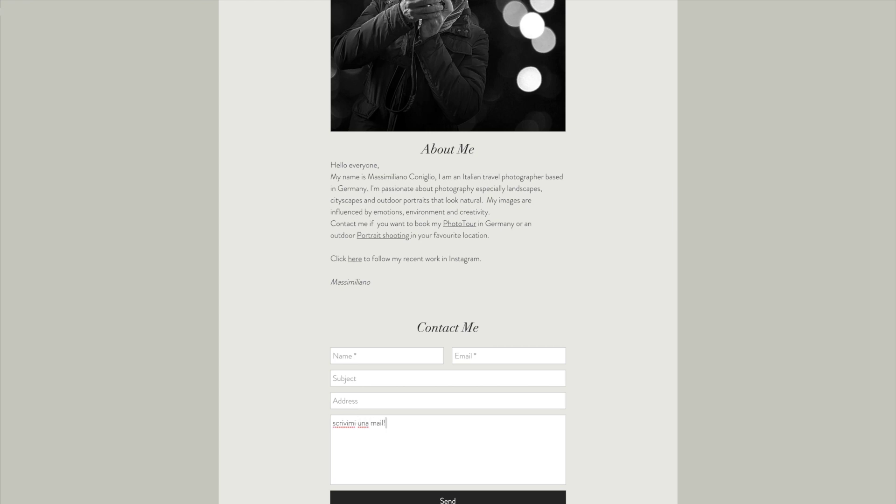